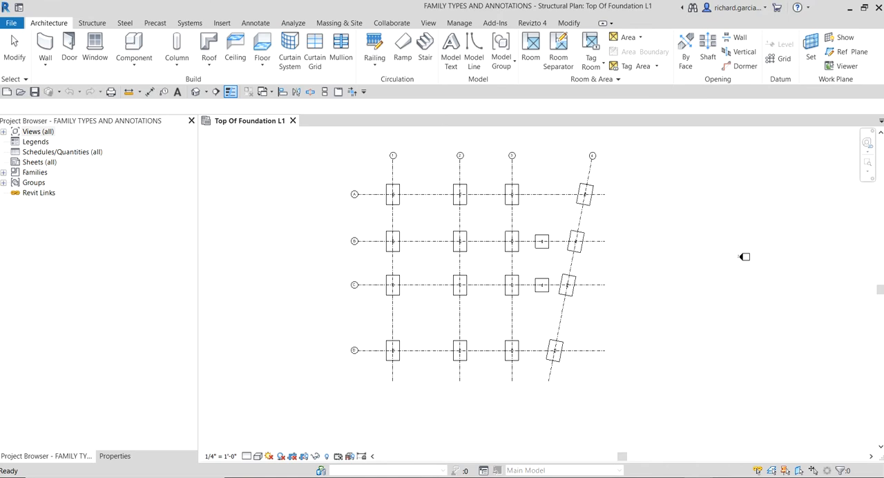
scroll(405, 201, "up", 4)
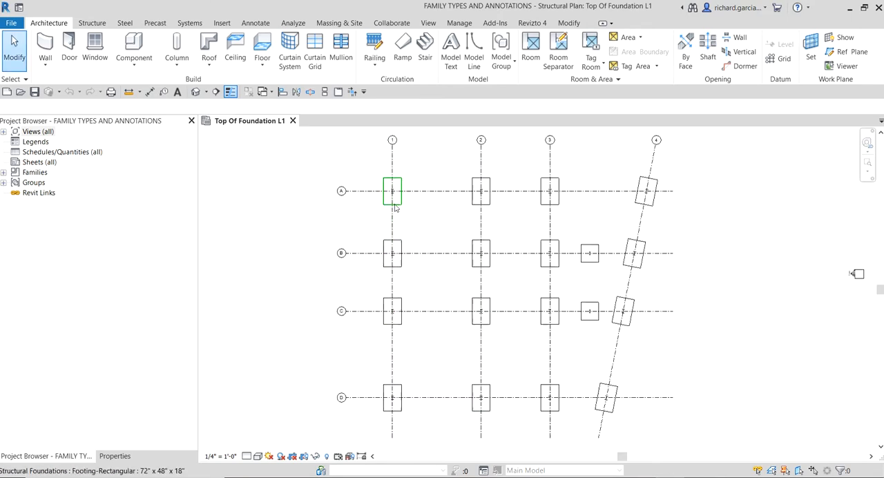
scroll(516, 195, "down", 2)
middle_click_drag(621, 210, 609, 259)
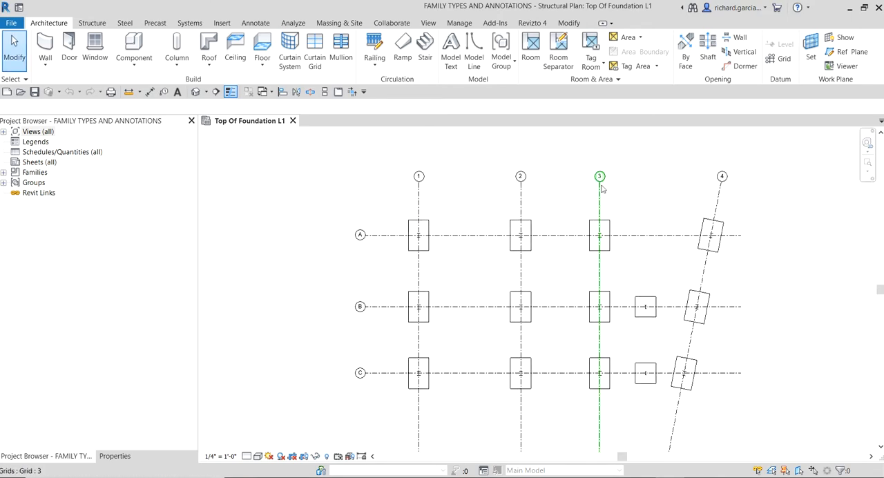
scroll(602, 188, "down", 1)
middle_click_drag(608, 207, 573, 183)
scroll(490, 186, "up", 1)
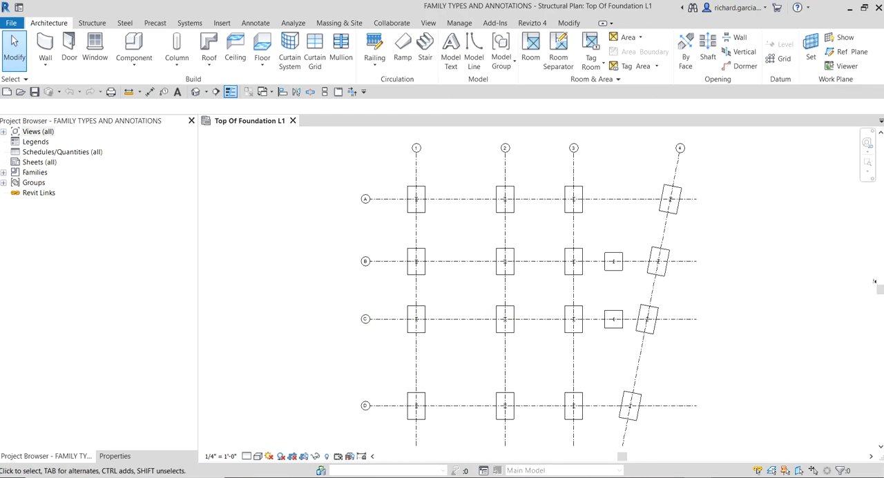
Step: Select the rectangular footings at grid intersections B-1 and C-1 and show their properties
left_click(423, 272)
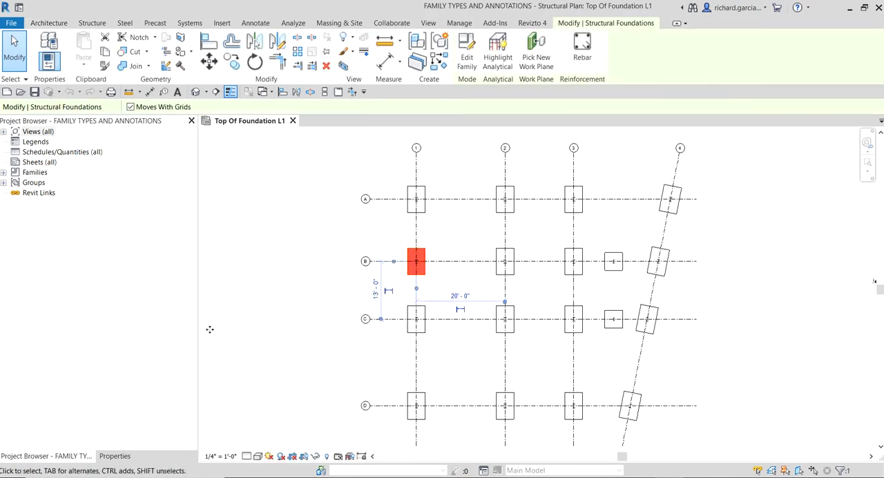
left_click(114, 456)
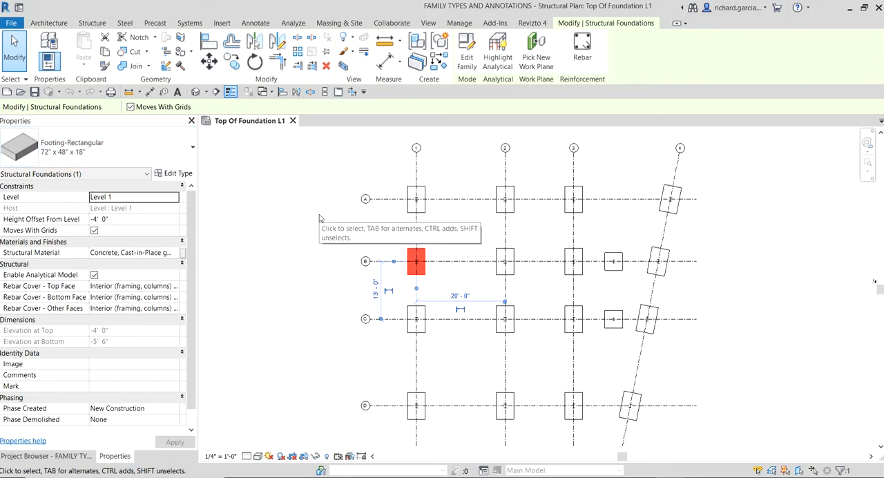
left_click(343, 221)
left_click(424, 329)
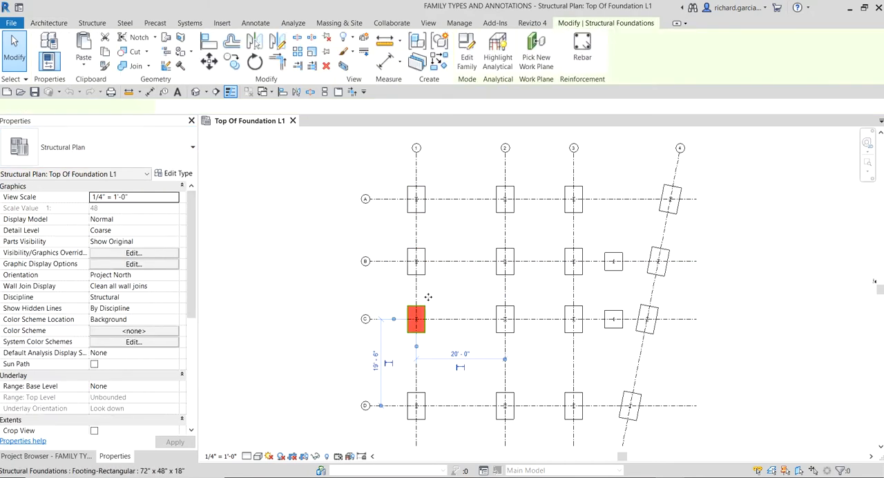
left_click(416, 261, "ctrl")
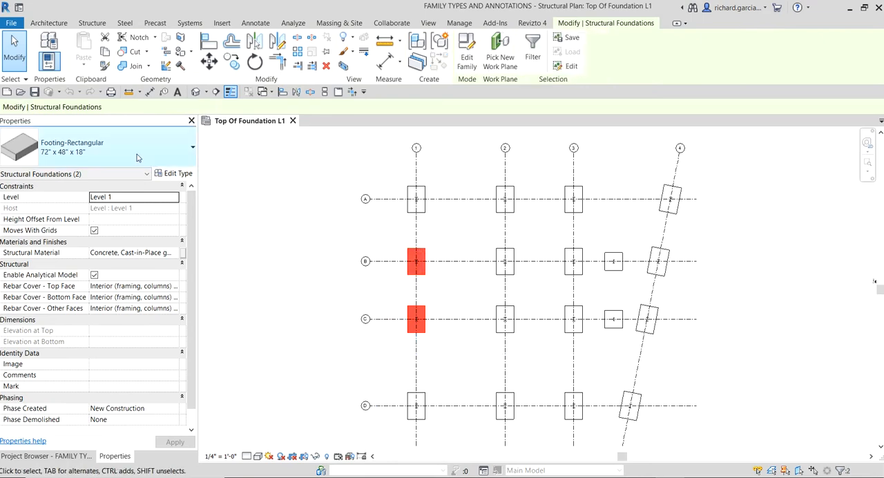
Step: Try to duplicate the selected footings' 72" x 48" x 18" type under the name 60" x 60" x 18"
left_click(179, 174)
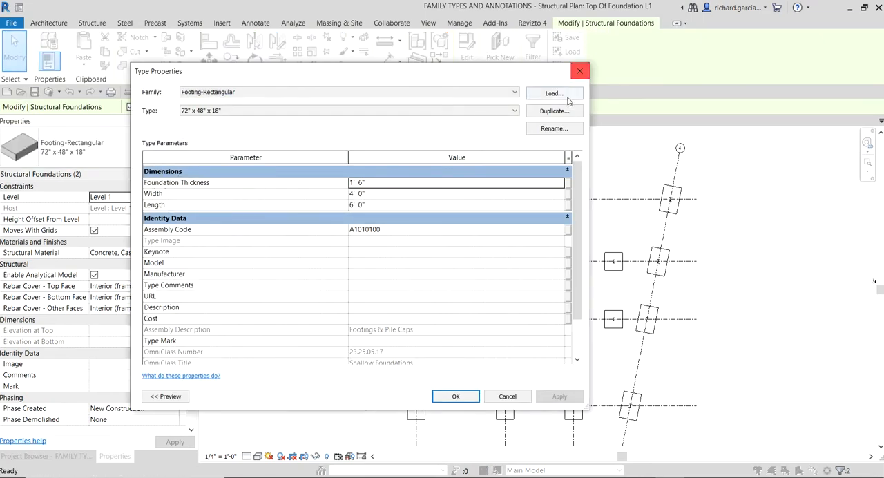
left_click(555, 114)
left_click(555, 112)
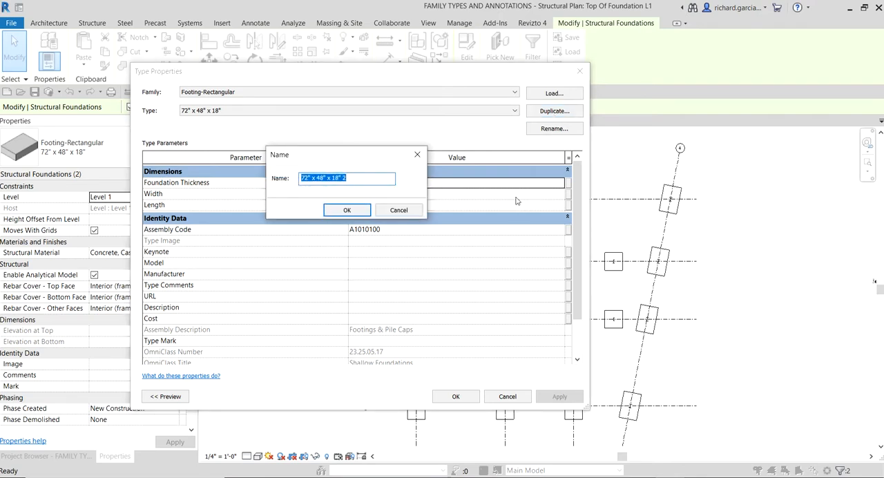
left_click(308, 178)
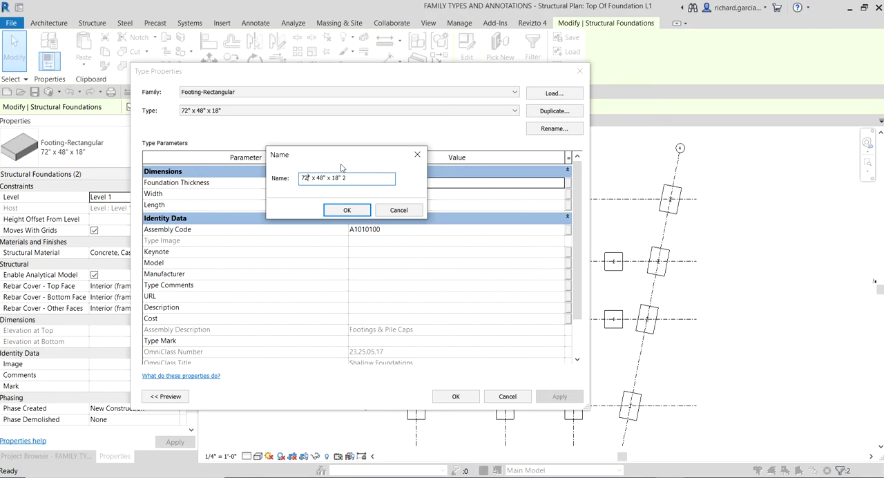
key("BackSpace")
key("BackSpace")
type("60")
key("BackSpace")
key("BackSpace")
type("60")
left_click(346, 210)
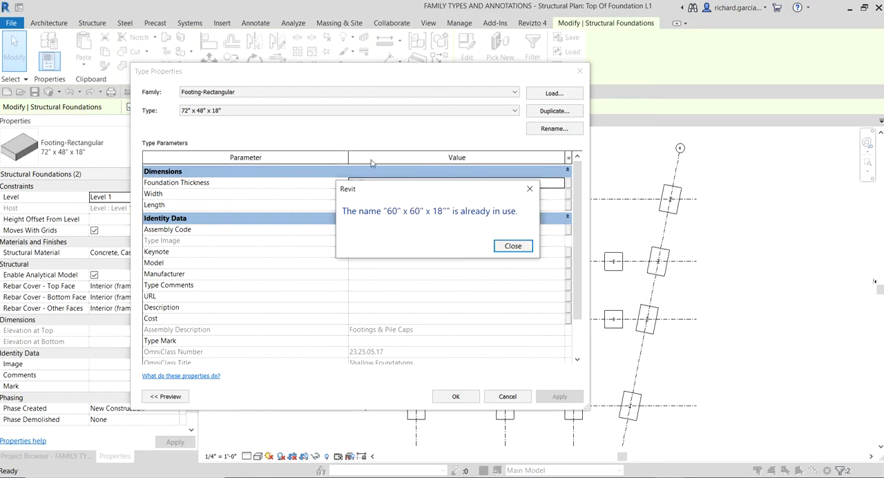
left_click(513, 246)
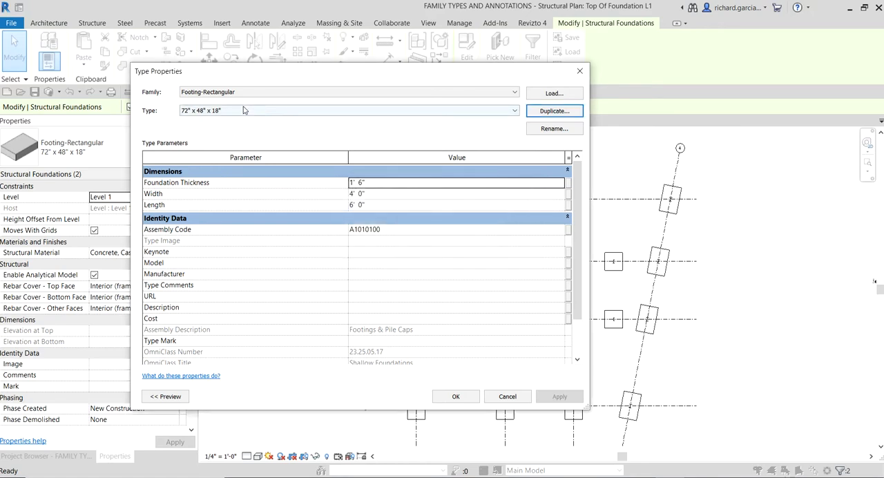
Step: Inspect the existing 60" x 60" x 18" footing type's dimensions without applying it, and check the footing at B-2
left_click(242, 111)
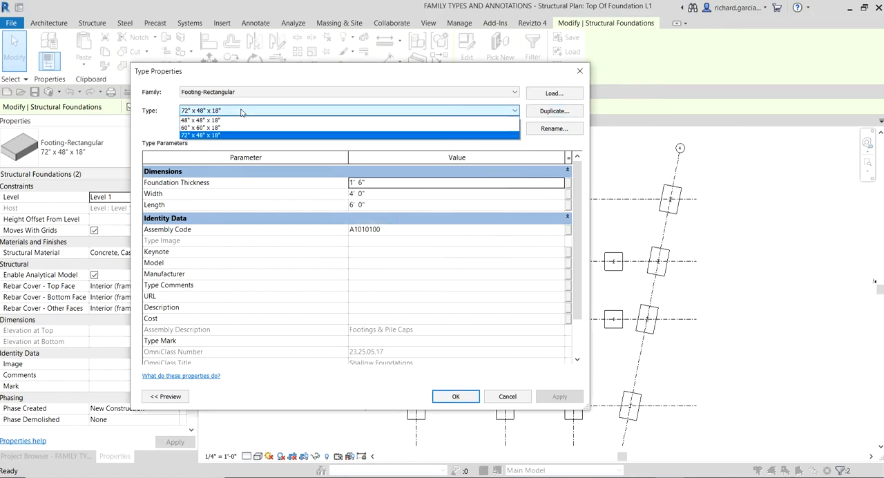
left_click(210, 129)
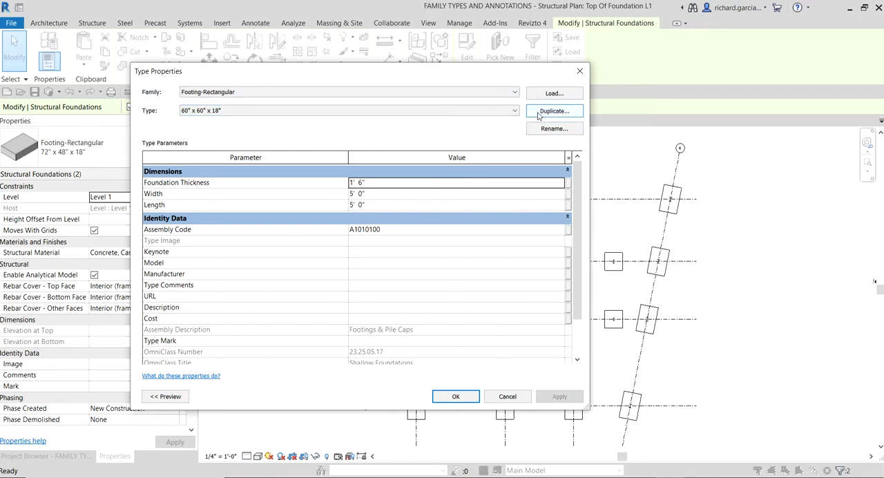
left_click(580, 71)
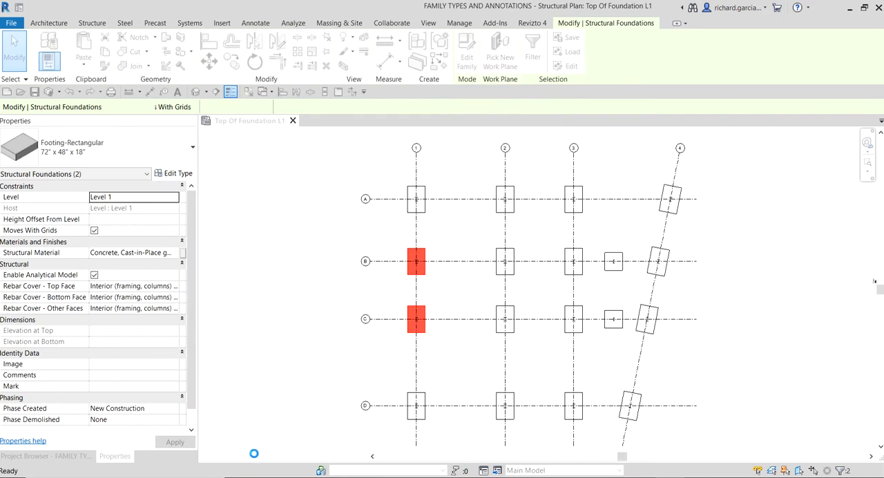
left_click(256, 415)
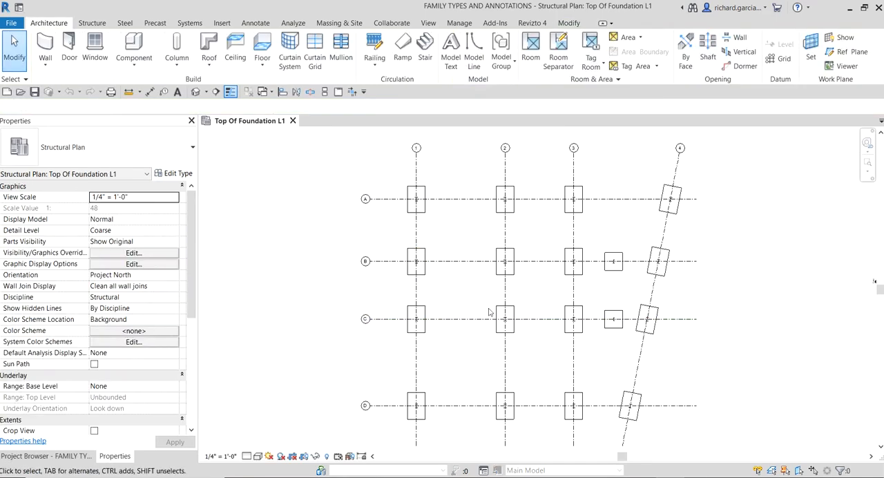
left_click(502, 276)
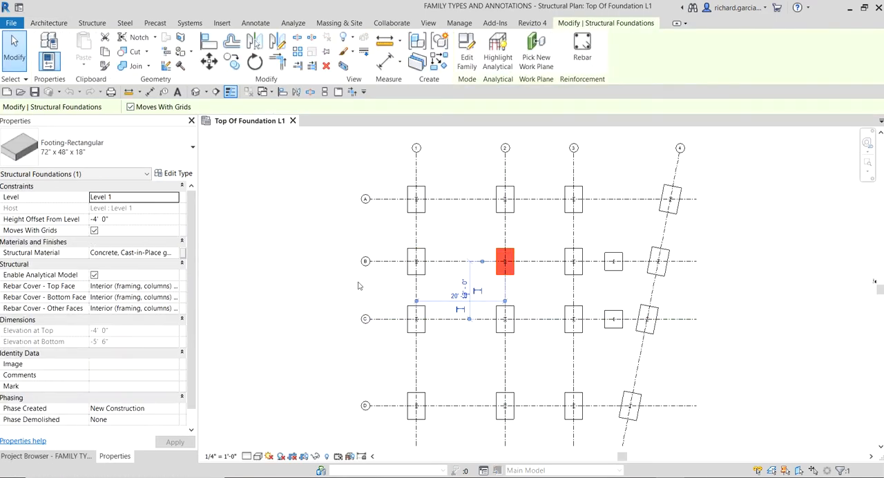
left_click(304, 282)
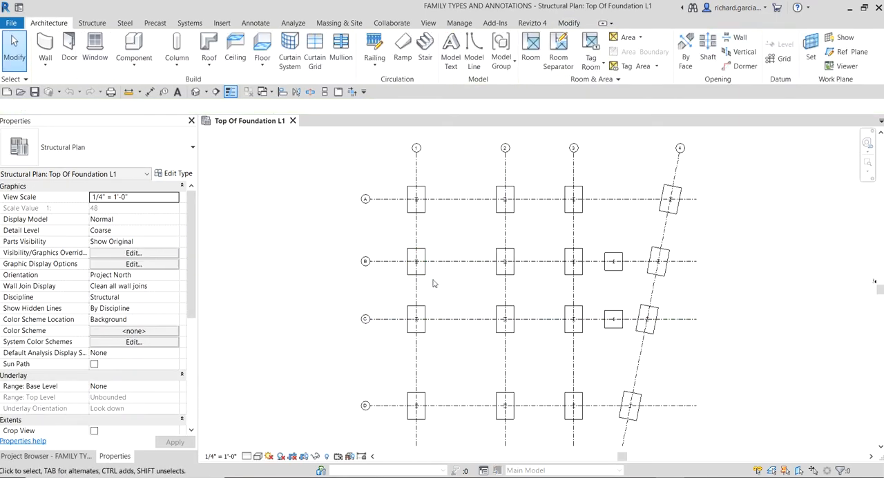
Step: Delete the 60" x 60" x 18" type of the Footing-Rectangular family from the project's structural foundations
left_click(59, 456)
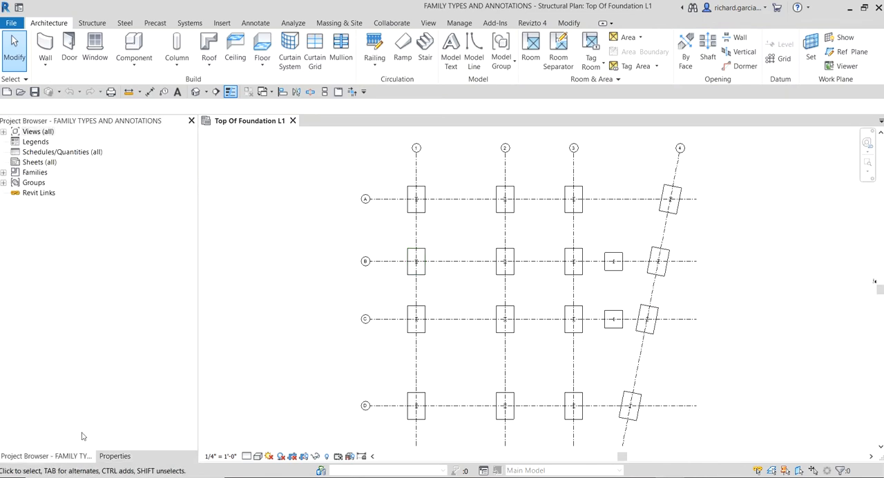
left_click(4, 173)
scroll(125, 347, "down", 4)
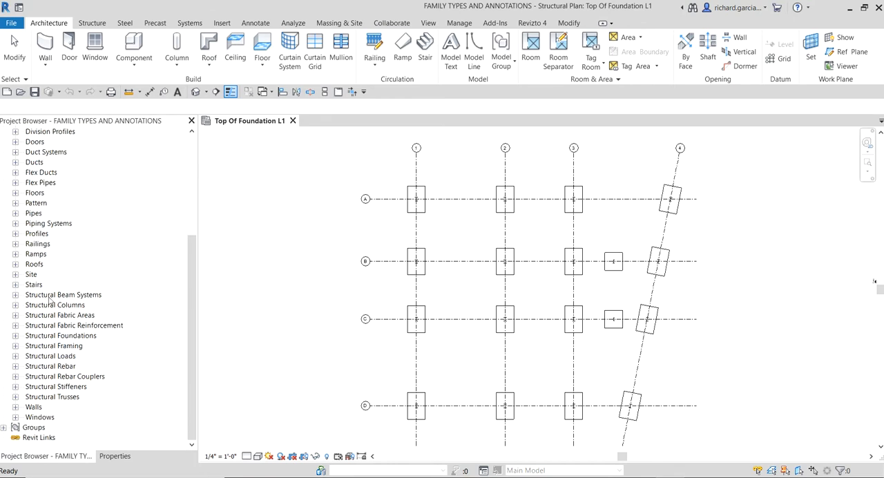
left_click(16, 336)
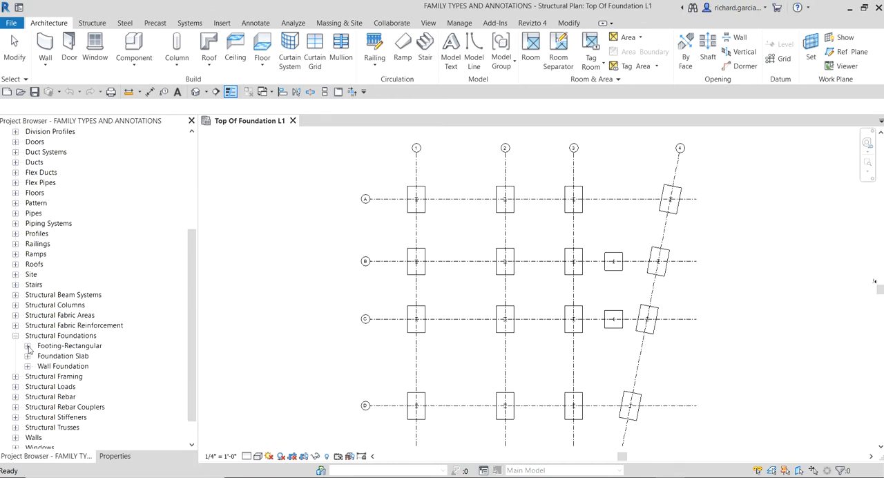
left_click(28, 346)
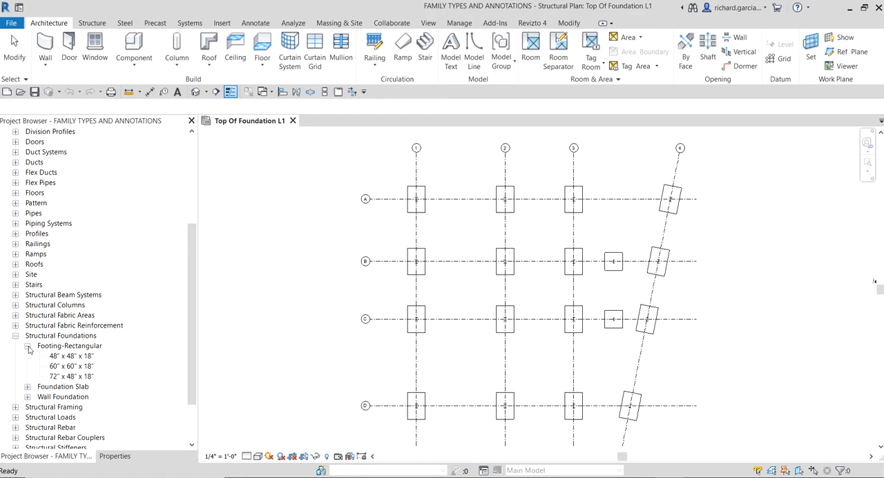
left_click(61, 366)
right_click(61, 367)
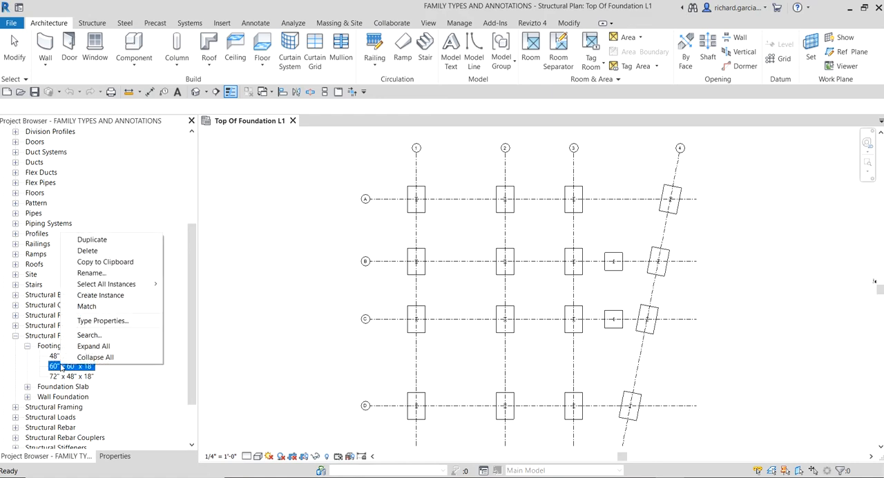
left_click(109, 251)
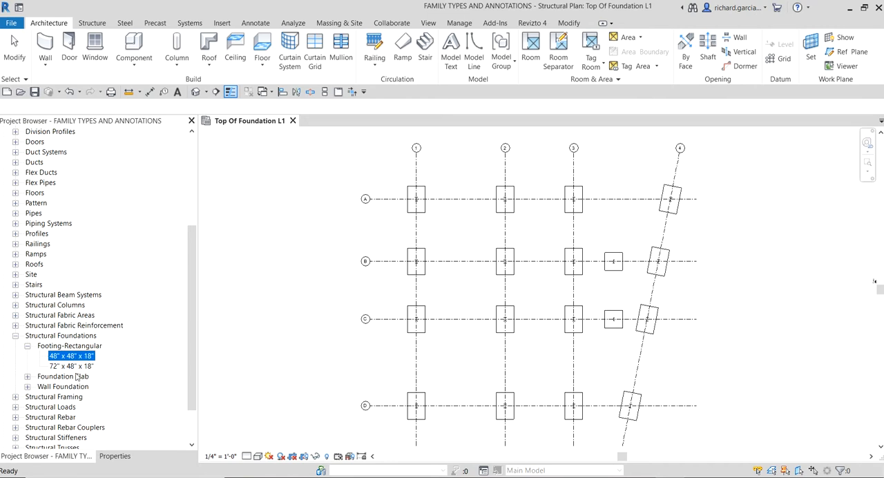
left_click(464, 297)
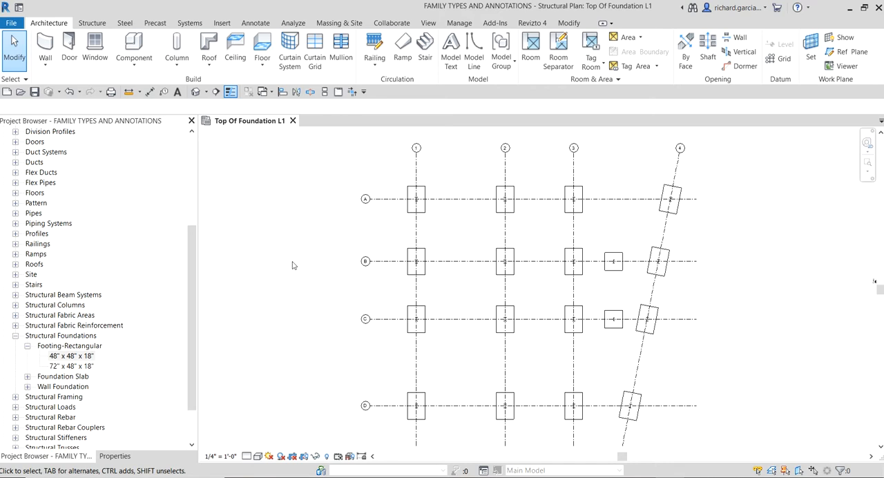
Step: Select the footings at B-1 and C-1 and check which rectangular footing types are available for them
scroll(442, 307, "up", 2)
middle_click_drag(451, 310, 411, 303)
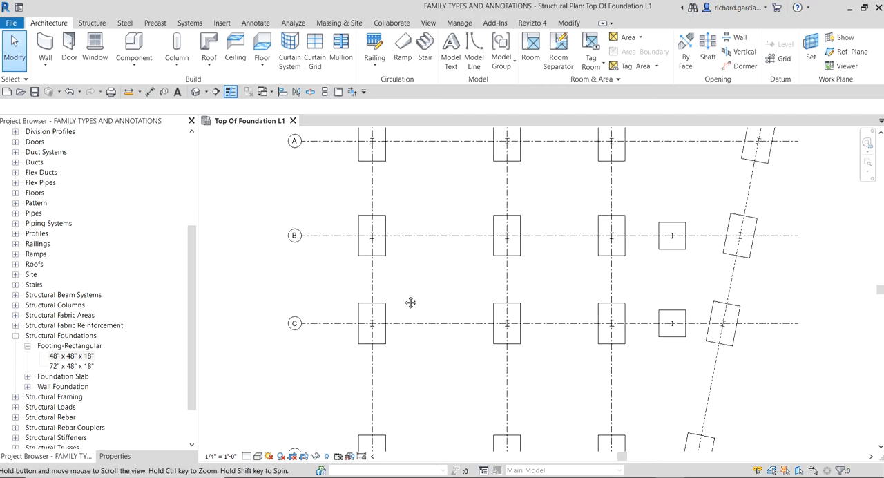
left_click(384, 253)
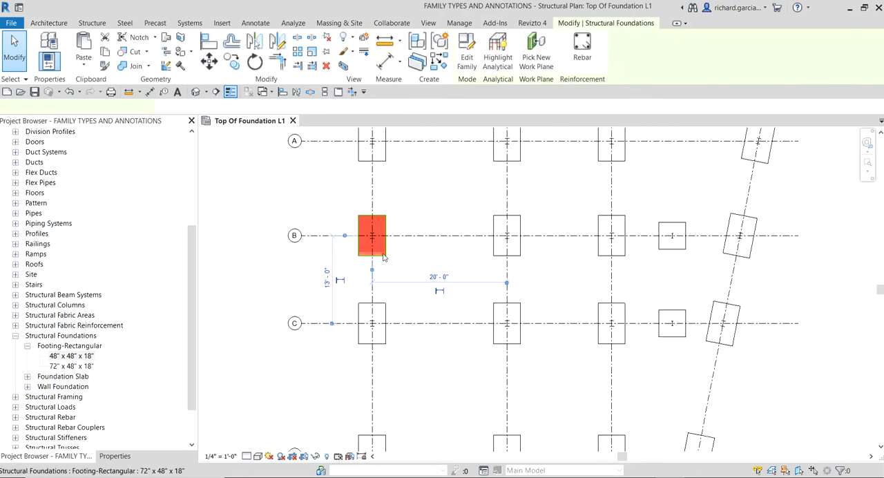
left_click(387, 310, "ctrl")
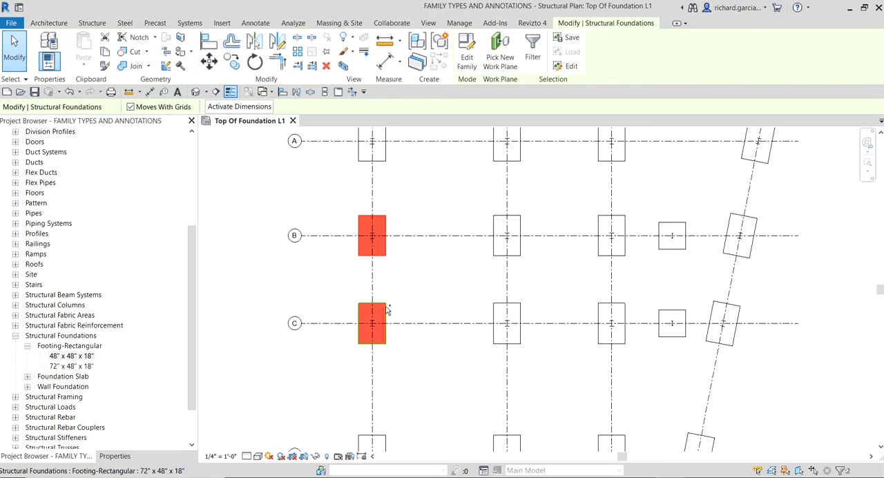
left_click(115, 456)
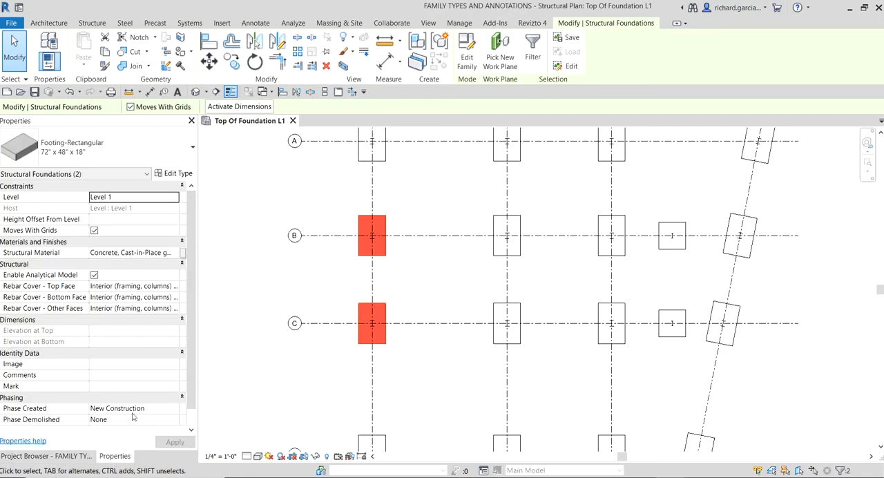
left_click(167, 159)
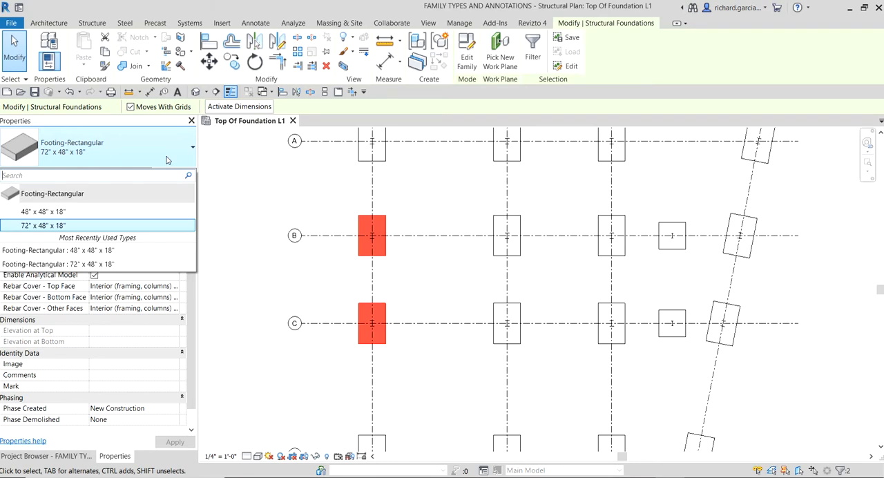
left_click(167, 158)
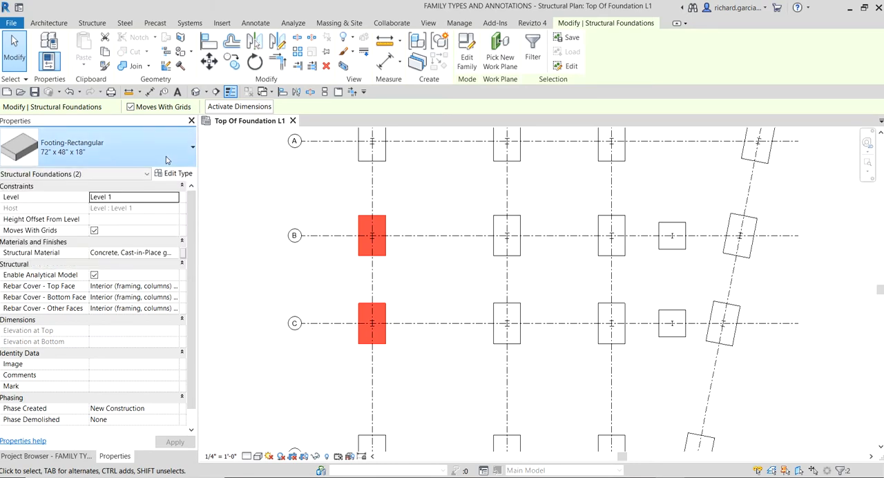
Step: Duplicate the selected footings' 72" x 48" x 18" type as a new type named 60" x 60" x 18"
left_click(183, 176)
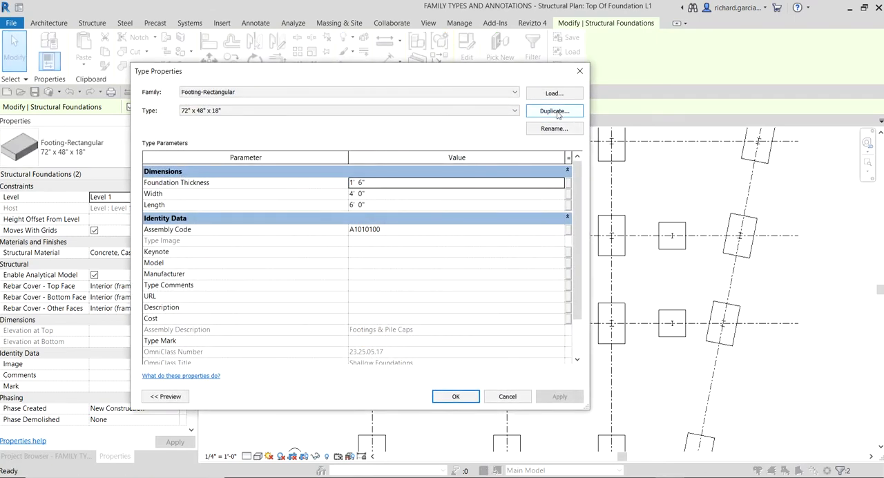
left_click(555, 111)
left_click(309, 181)
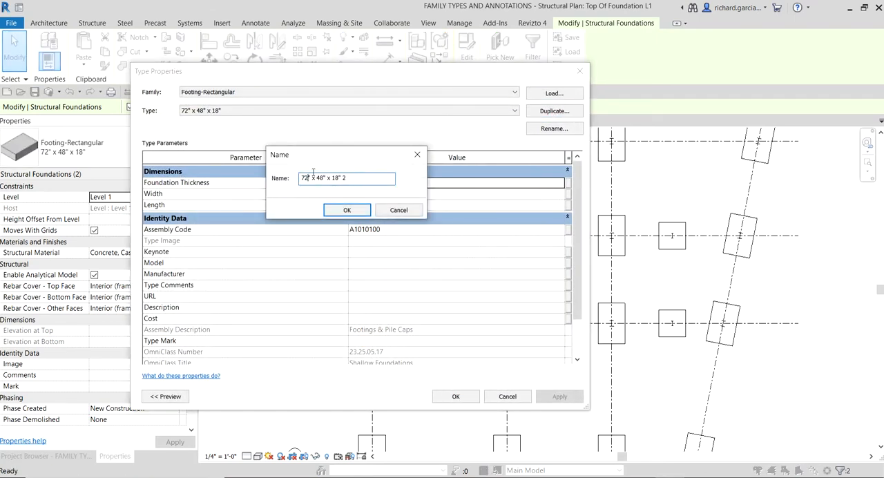
key("BackSpace")
key("BackSpace")
type("60")
left_click(324, 179)
key("BackSpace")
key("BackSpace")
type("60")
key("ctrl")
left_click(349, 208)
key("ctrl")
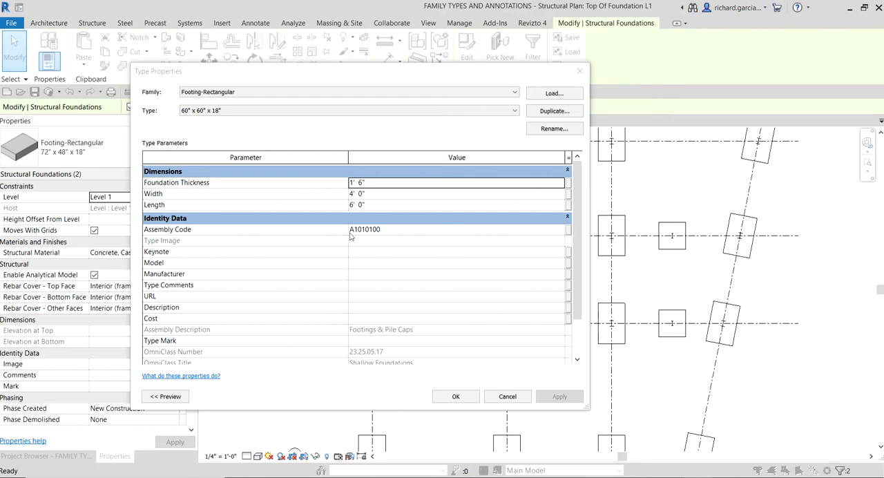
Step: Set the new footing type's width and length to 5' 0" and apply it to the two selected footings
left_click(377, 197)
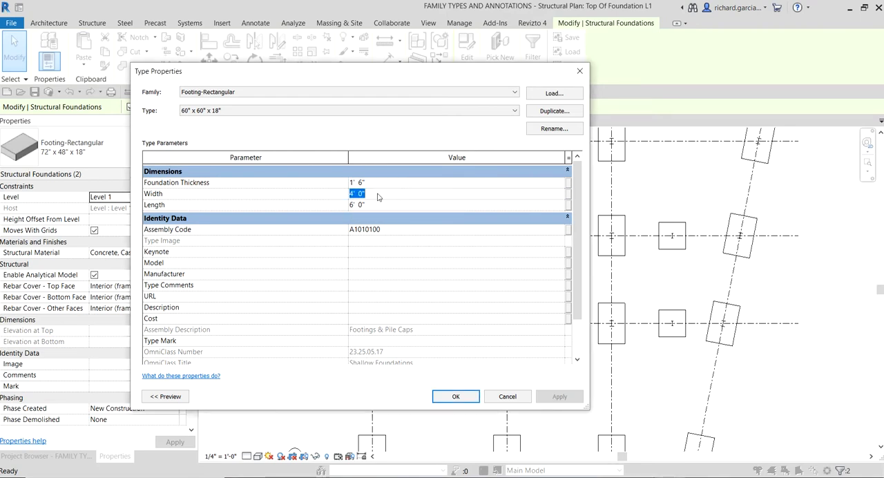
type("5")
left_click(376, 204)
left_click(375, 204)
left_click_drag(376, 205, 324, 206)
type("5")
left_click(432, 196)
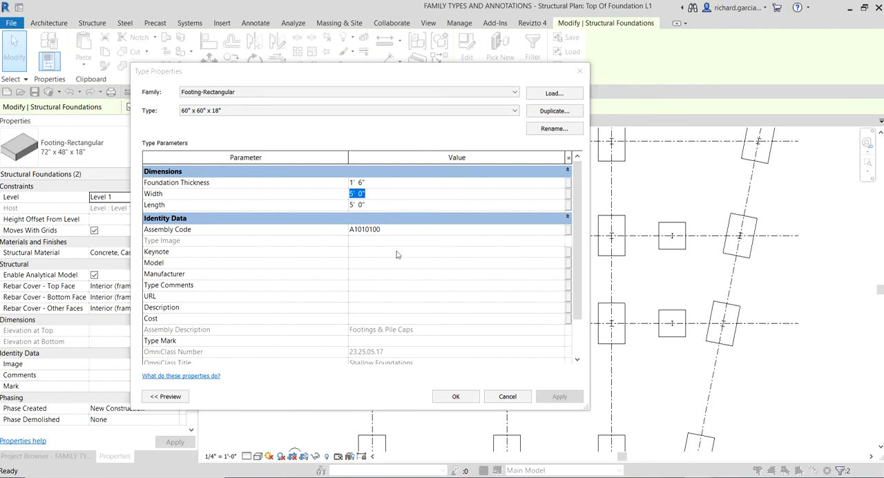
left_click(455, 398)
left_click(455, 398)
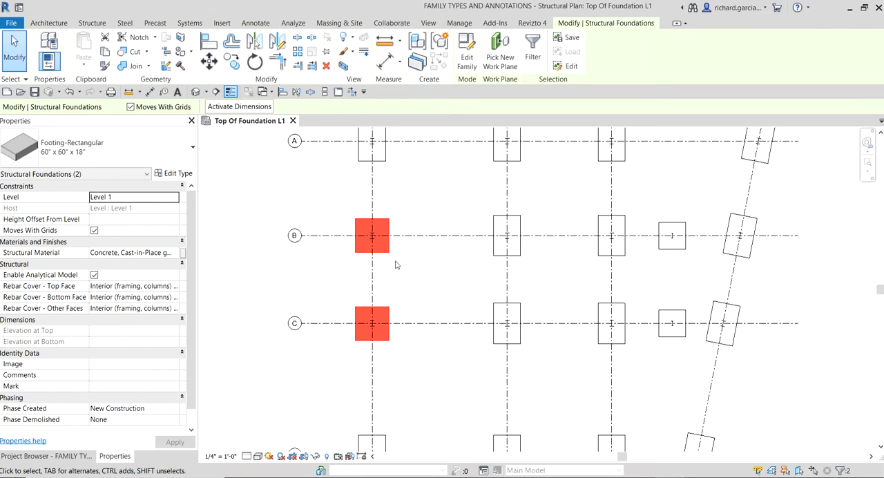
left_click(395, 265)
scroll(396, 265, "down", 3)
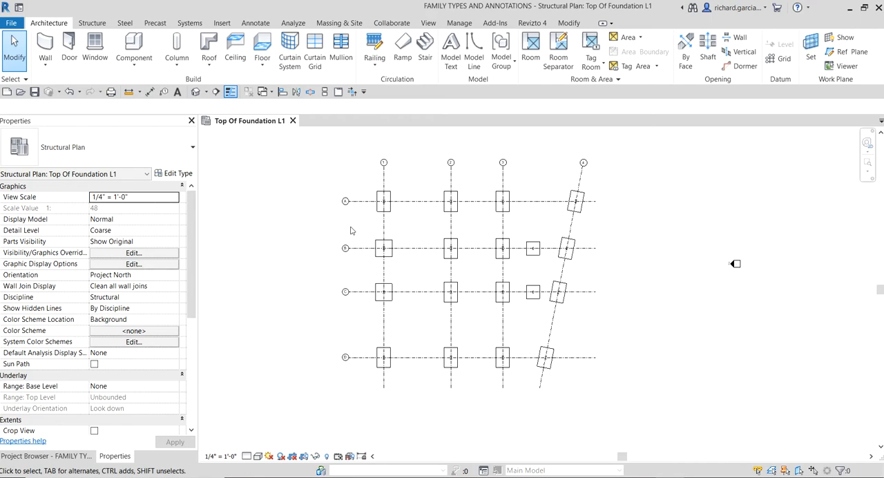
Step: Start the Spot Elevation annotation using the Target (Shared) type, with leader and shoulder enabled
left_click(258, 29)
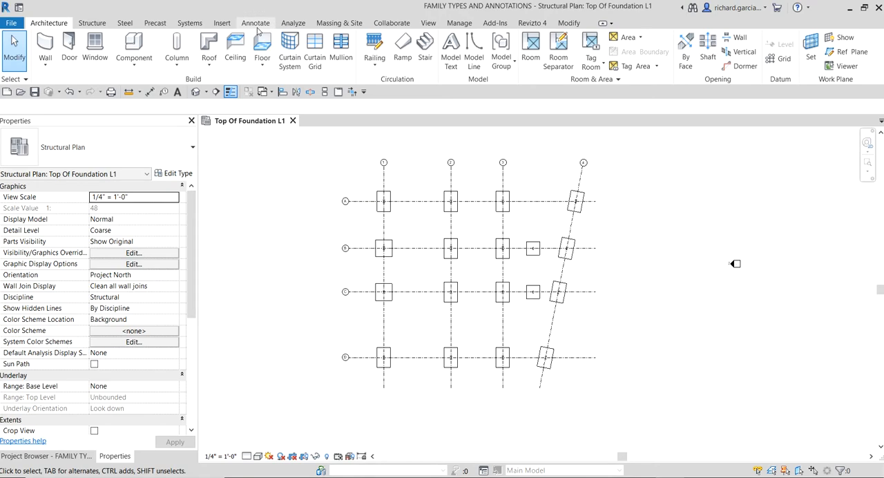
left_click(195, 40)
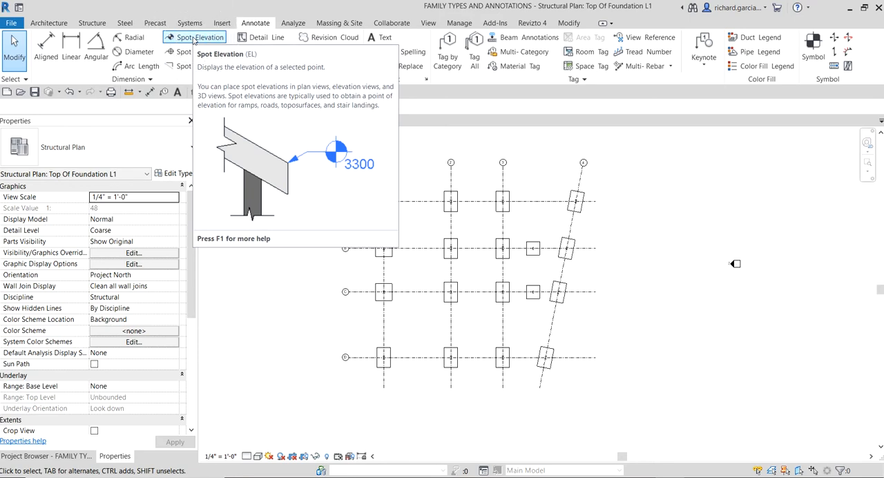
left_click(194, 39)
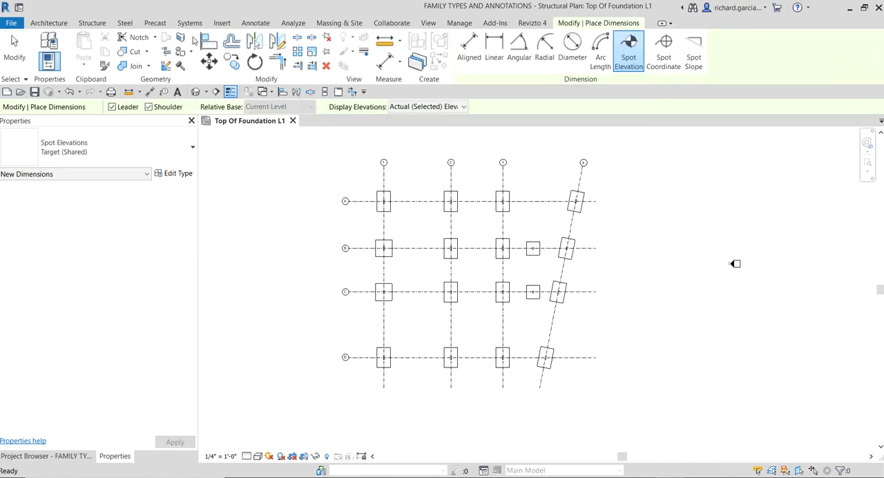
left_click(116, 143)
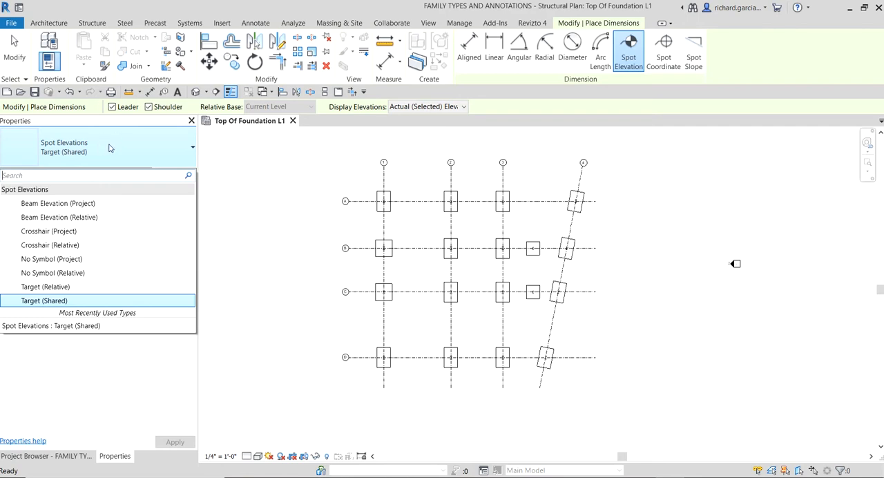
left_click(51, 301)
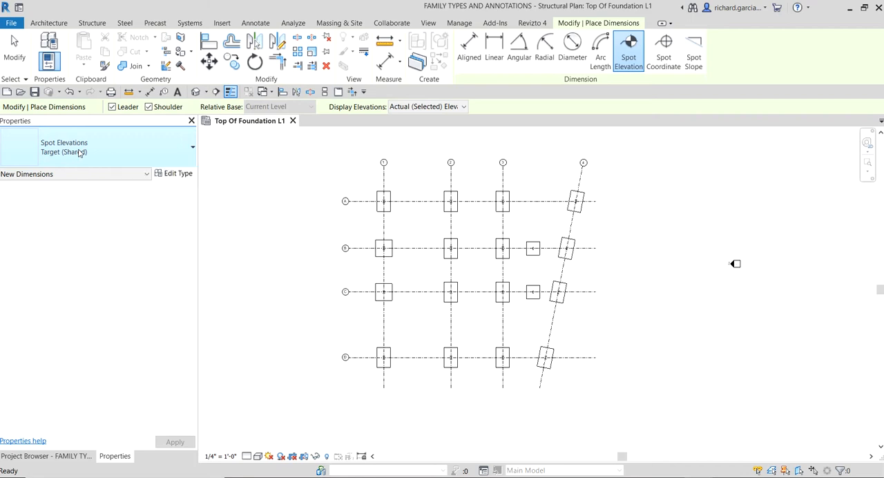
key("ctrl")
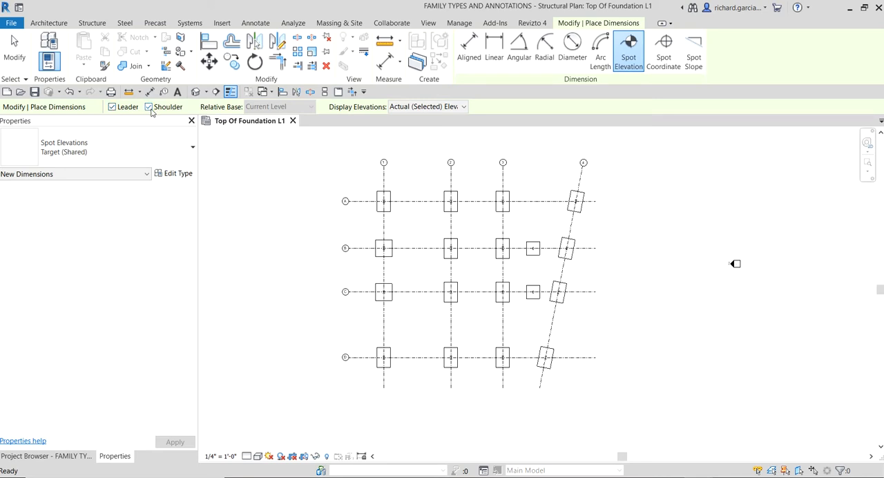
key("ctrl")
Step: Set the spot elevation to display Top & Bottom Elevations
left_click(449, 107)
left_click(448, 108)
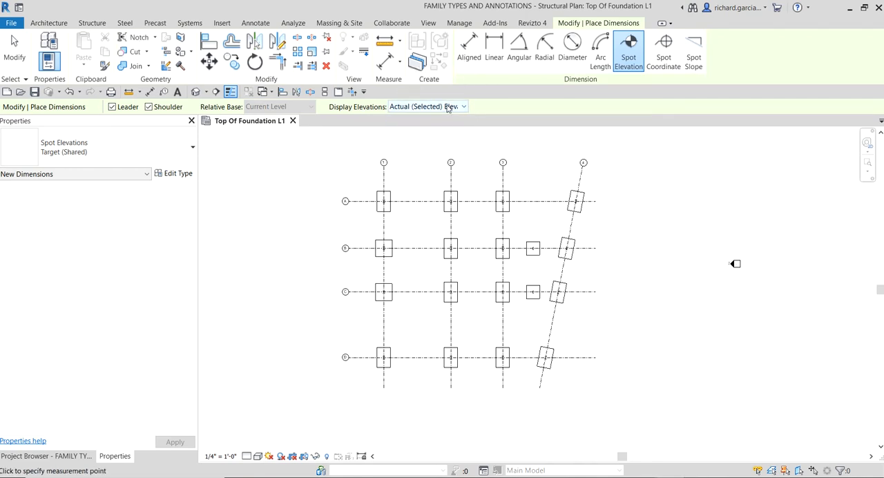
left_click(454, 107)
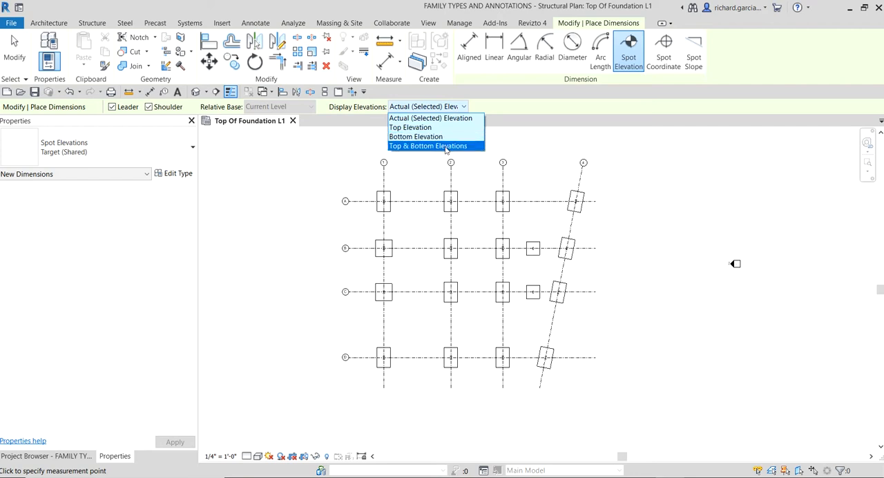
key("ctrl")
key("ctrl")
left_click(445, 146)
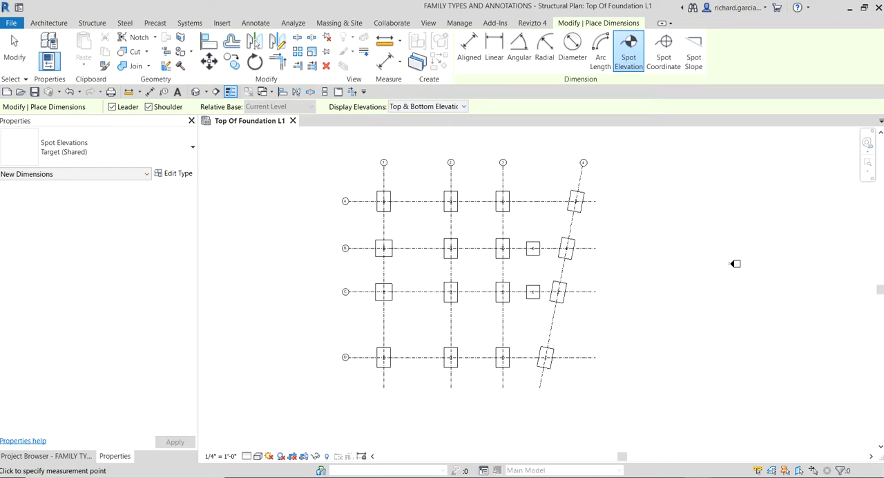
Step: Place a spot elevation on the footing at A-1, with its shouldered leader ending just above the footing, and end the command
scroll(389, 201, "up", 5)
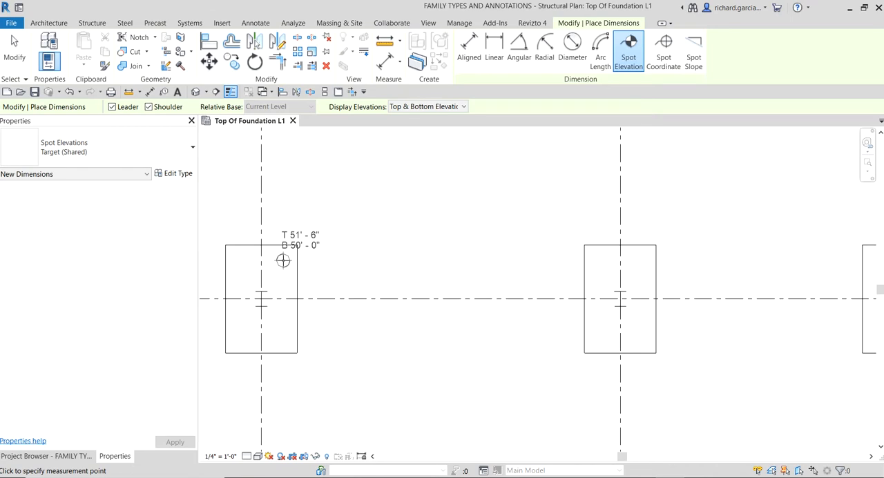
left_click(283, 261)
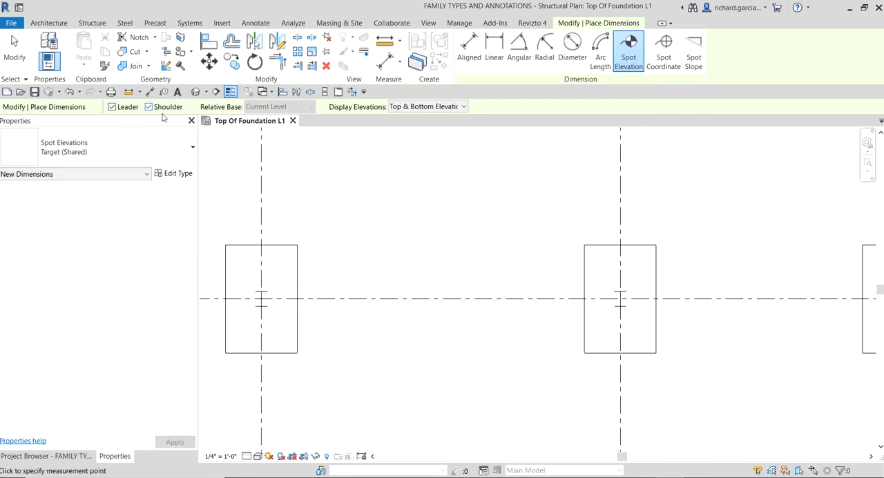
left_click(281, 260)
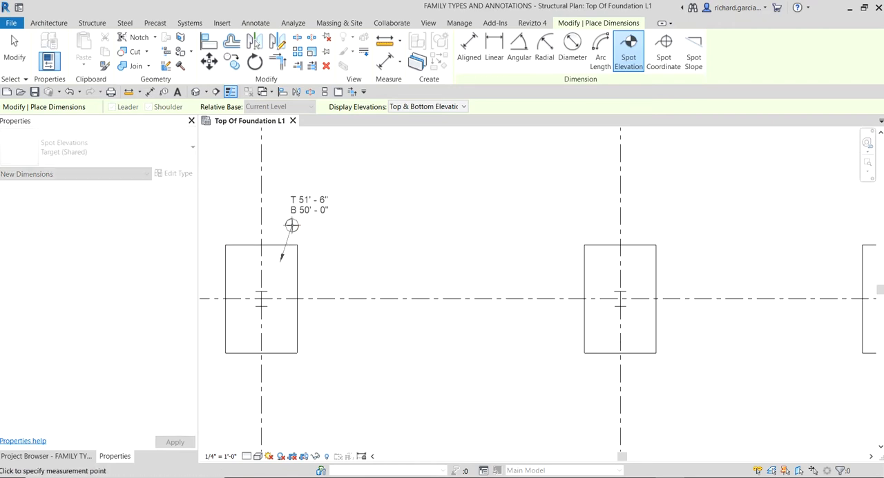
left_click(291, 226)
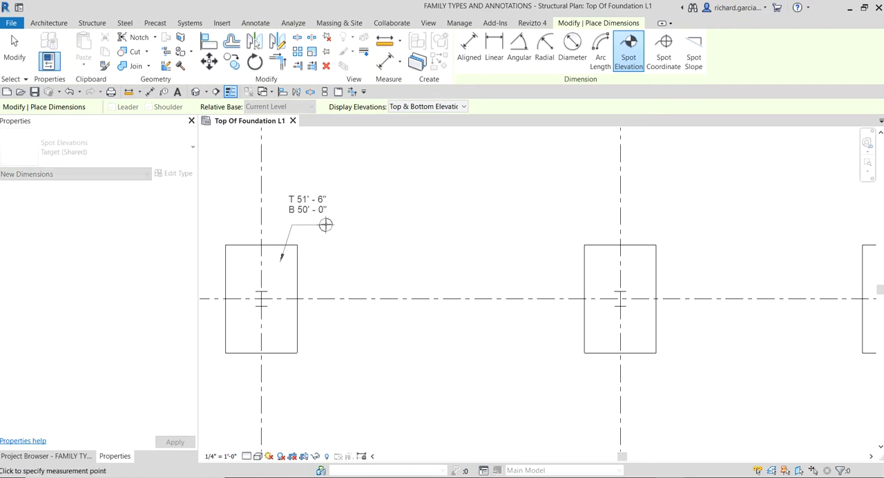
left_click(327, 225)
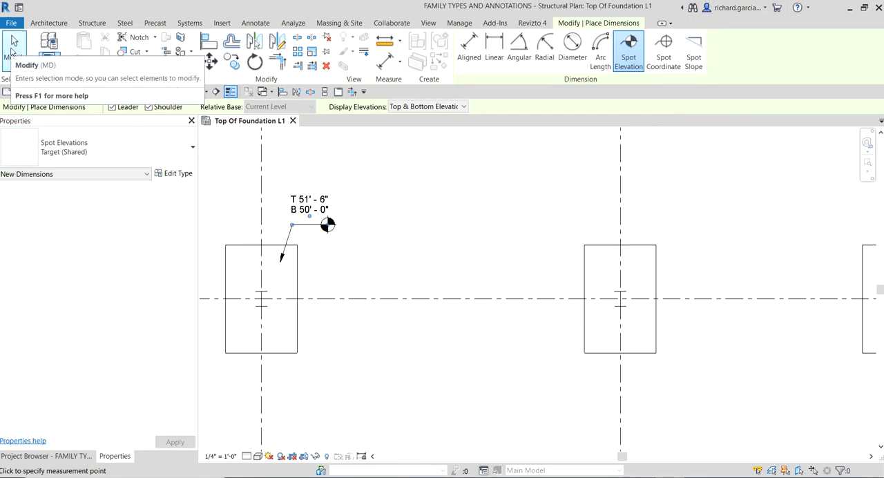
scroll(478, 229, "down", 3)
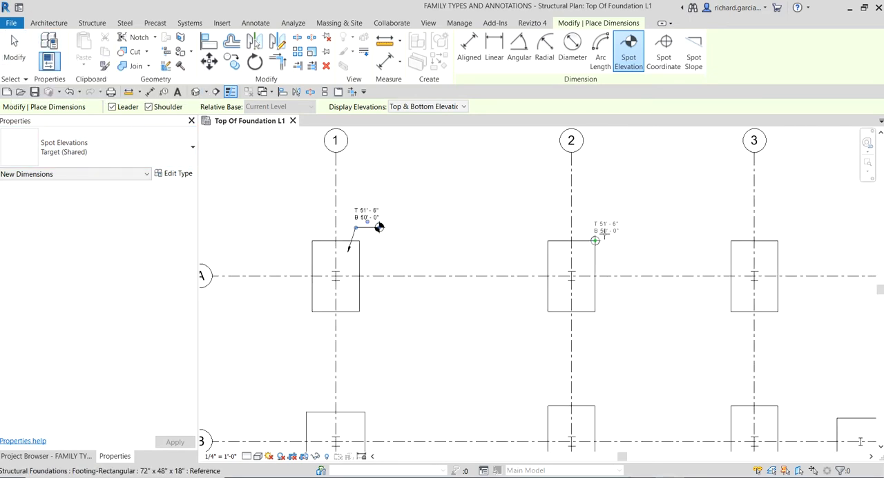
left_click(15, 58)
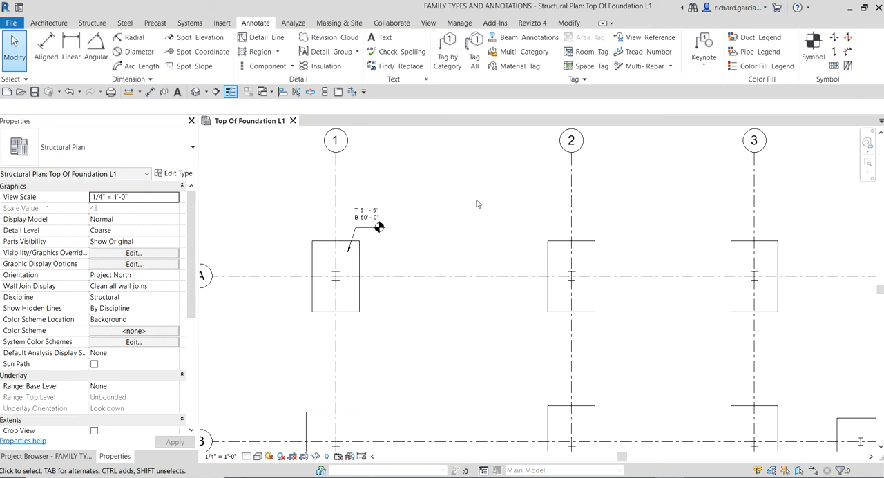
Step: Start copying the A-1 spot elevation with multiple copies enabled, using the center of the A-1 footing as the base point
scroll(402, 210, "down", 3)
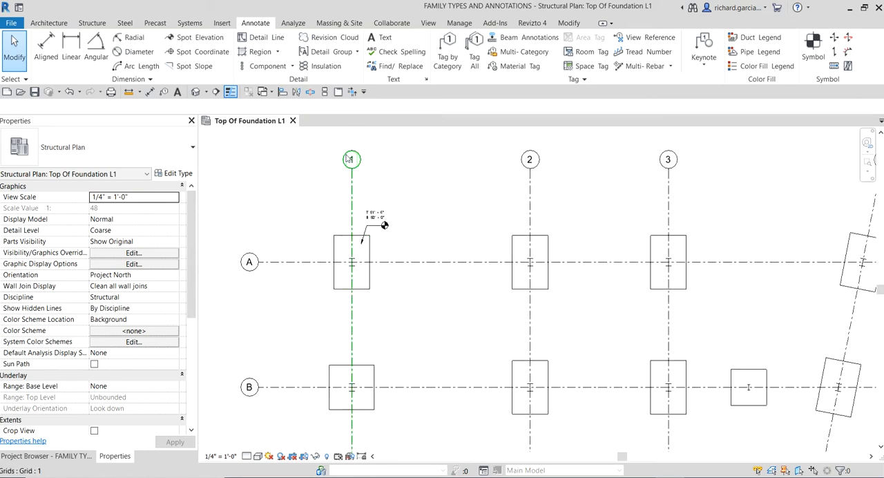
left_click(345, 282)
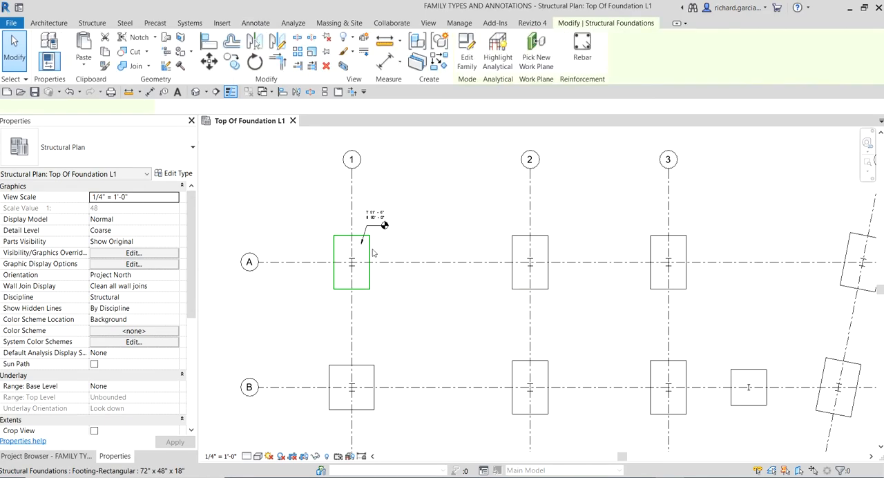
left_click(406, 241)
middle_click_drag(429, 214, 373, 163)
scroll(328, 180, "up", 2)
scroll(328, 181, "up", 1)
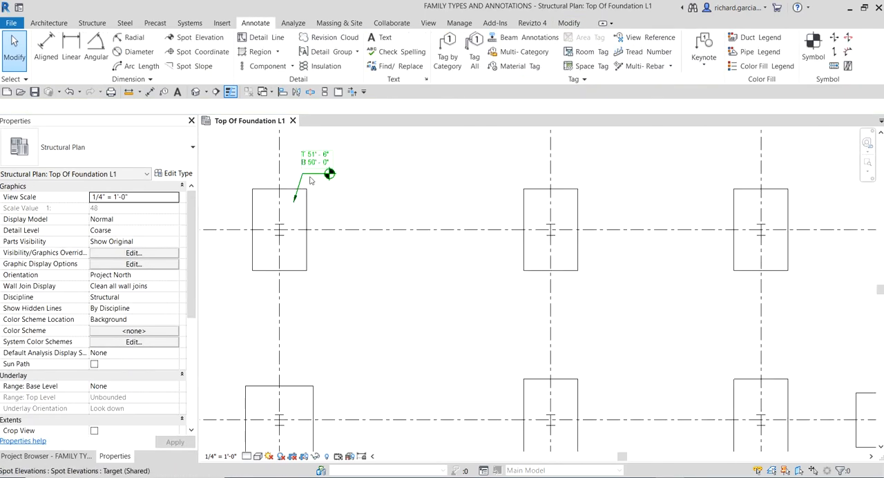
left_click(312, 178)
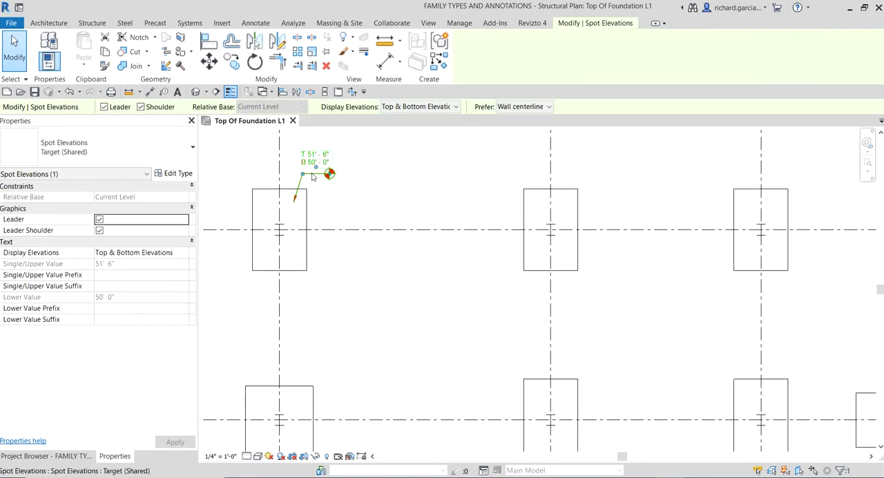
left_click(233, 67)
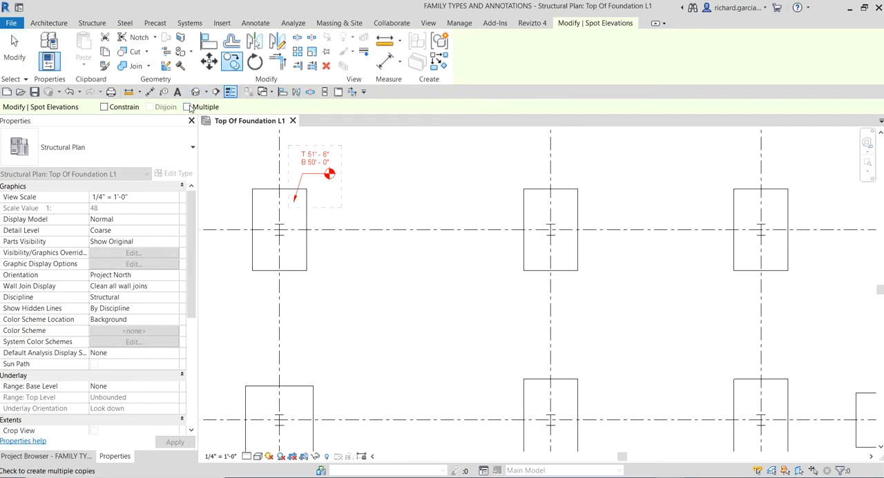
left_click(188, 107)
scroll(404, 293, "down", 4)
middle_click_drag(404, 293, 438, 274)
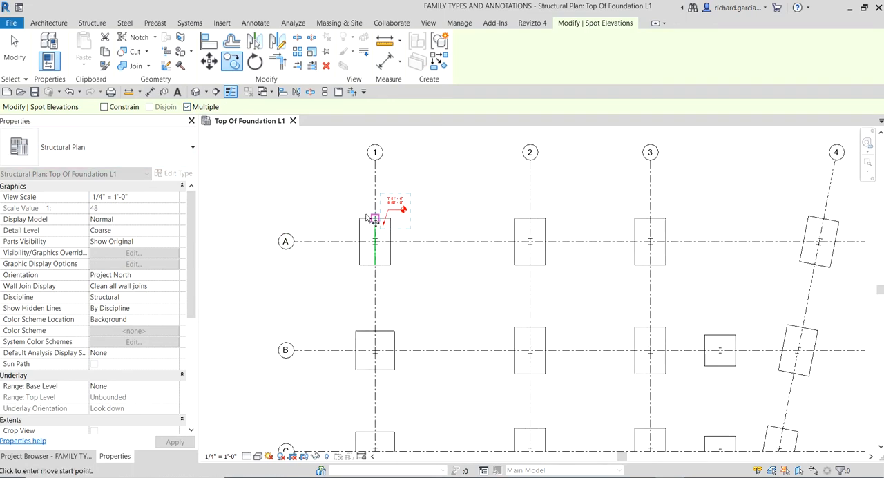
scroll(390, 269, "up", 3)
scroll(371, 238, "up", 2)
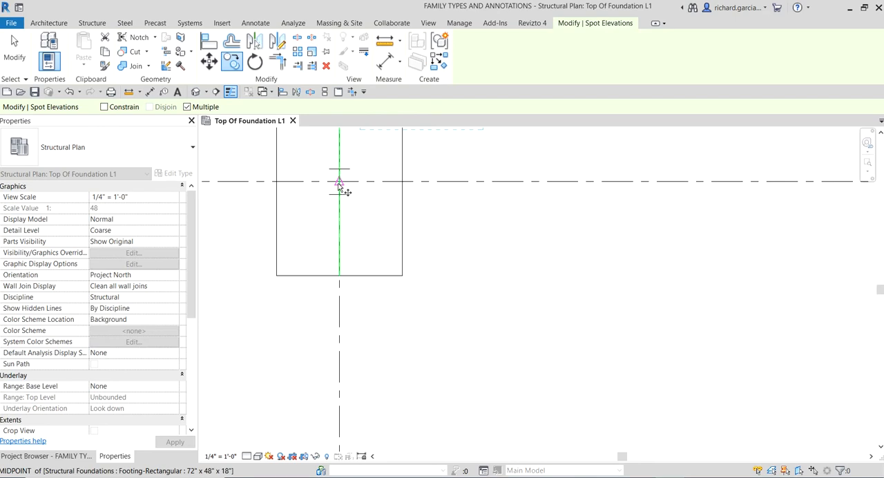
left_click(338, 184)
Step: Place a copy of the spot elevation at the footing on A-2, aligned to that footing's center
scroll(503, 270, "down", 3)
scroll(656, 260, "down", 1)
middle_click_drag(691, 257, 406, 345)
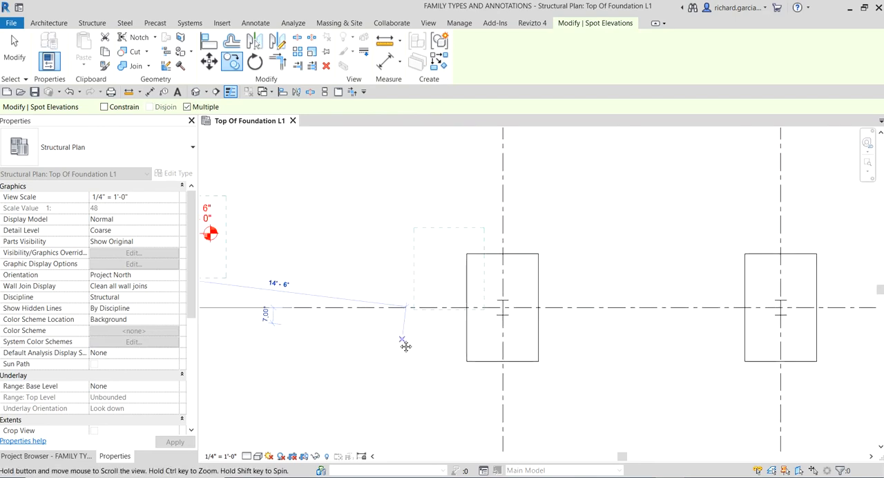
scroll(509, 304, "up", 1)
scroll(507, 311, "up", 1)
left_click(498, 308)
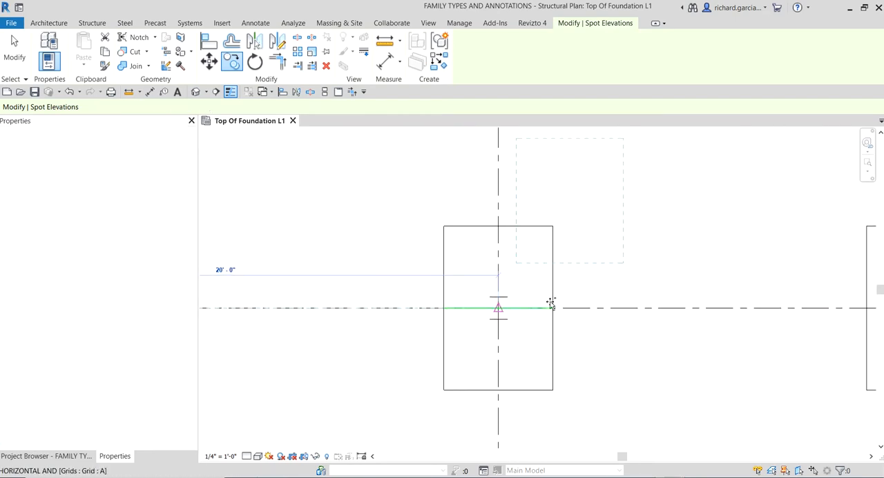
Step: Place further copies of the spot elevation at the footings on A-3 and A-4, using their centers as end points
scroll(588, 287, "down", 3)
middle_click_drag(686, 284, 468, 294)
scroll(552, 300, "up", 3)
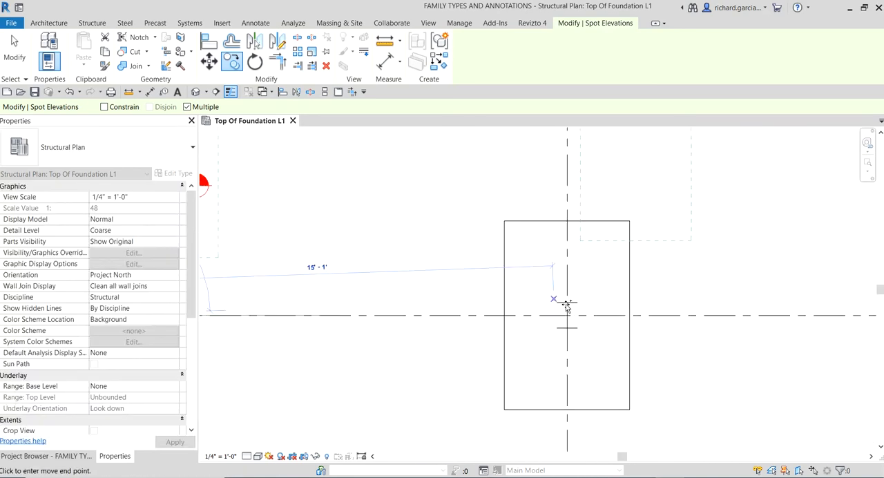
left_click(568, 317)
scroll(558, 300, "down", 3)
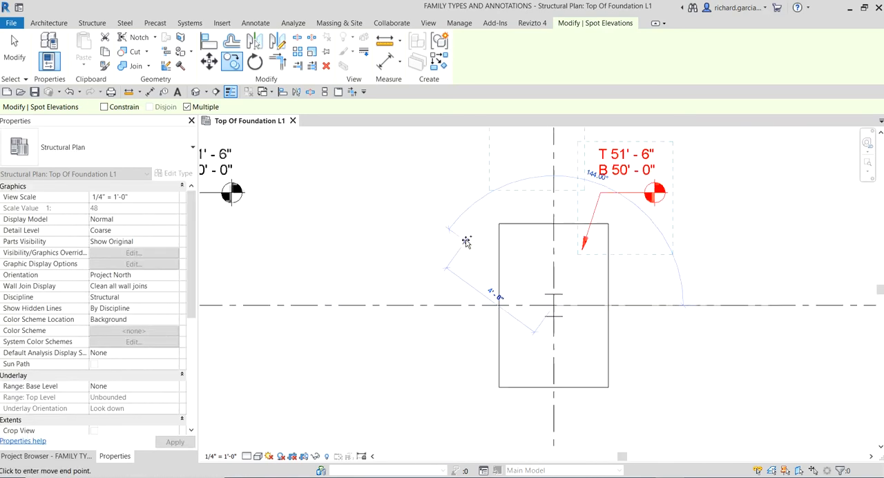
middle_click_drag(622, 236, 414, 242)
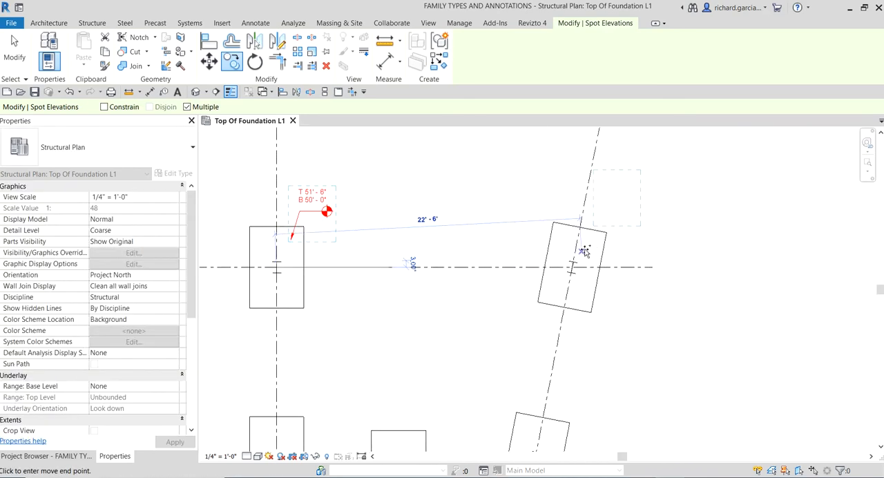
scroll(577, 274, "up", 3)
left_click(576, 276)
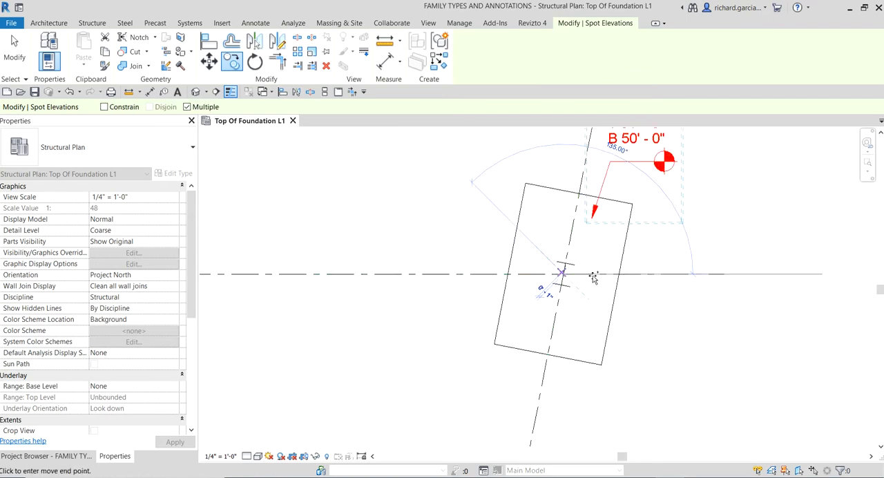
Step: Place a copy of the spot elevation at the footing on B-1, using that footing's center as the end point
scroll(565, 296, "down", 2)
scroll(564, 296, "down", 2)
scroll(374, 260, "down", 2)
middle_click_drag(374, 260, 602, 132)
middle_click_drag(356, 293, 466, 243)
scroll(464, 235, "up", 4)
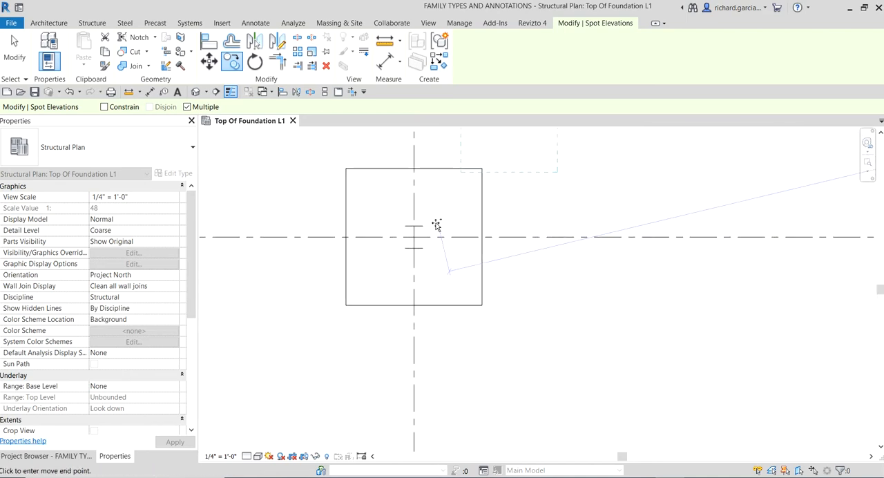
left_click(414, 237)
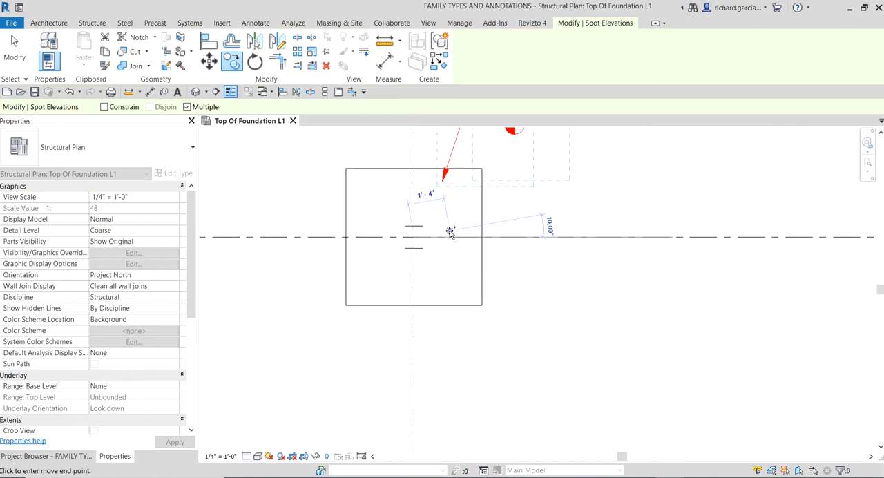
Step: Place further copies of the spot elevation at the footings on B-2 and B-3, using their centers as end points
scroll(450, 234, "down", 1)
middle_click_drag(603, 222, 340, 254)
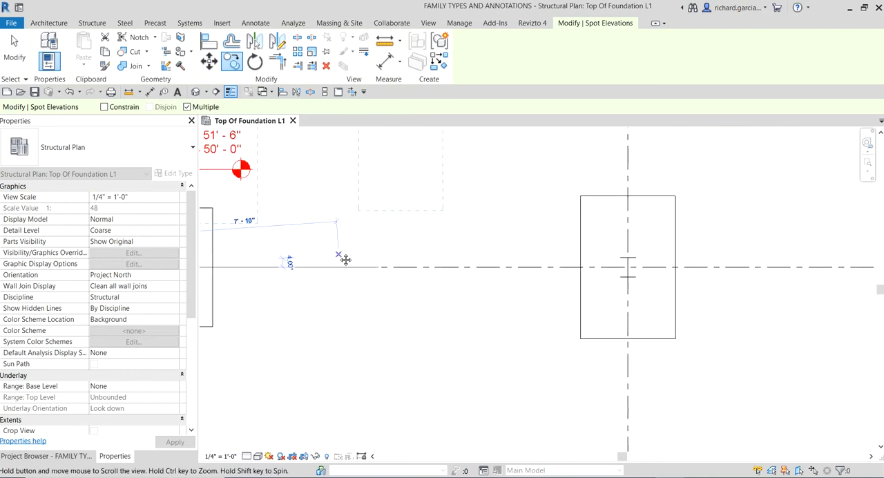
left_click(629, 268)
scroll(649, 275, "down", 2)
middle_click_drag(735, 275, 347, 297)
scroll(490, 333, "up", 2)
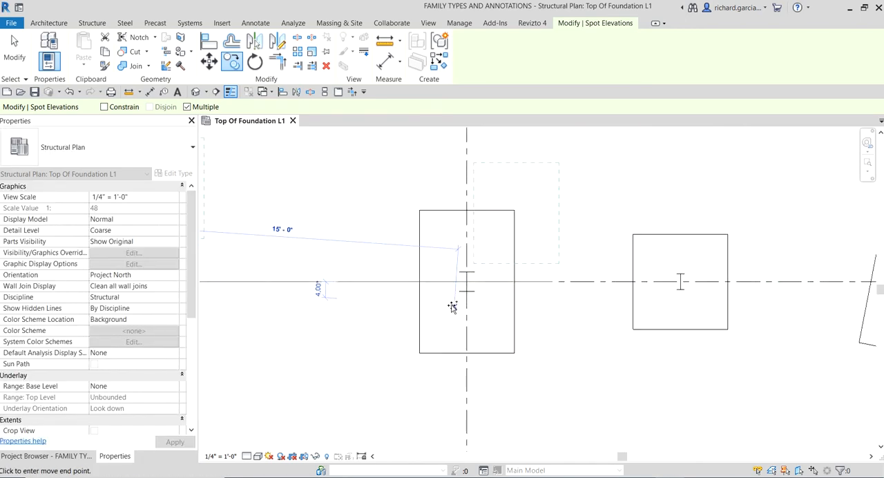
left_click(468, 280)
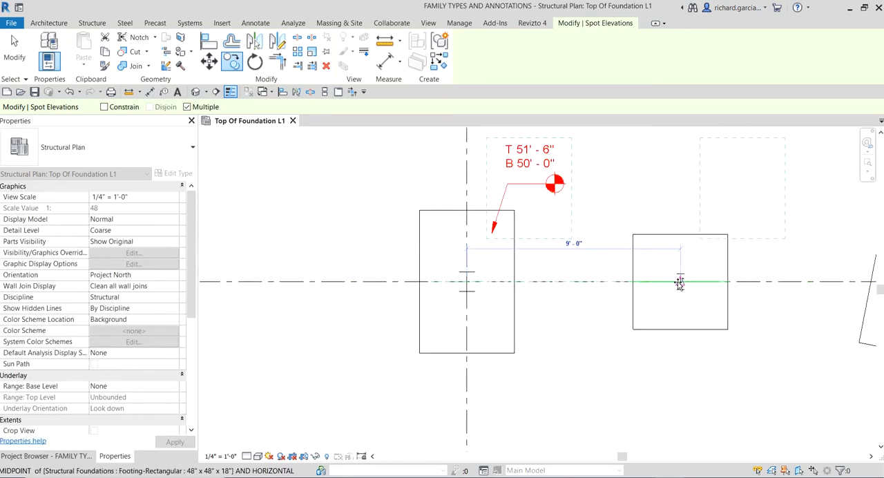
Step: Try to copy the spot elevation to the 48" x 48" x 18" footing on grid B between grids 3 and 4, and to the B-4 footing
left_click(682, 283)
scroll(752, 304, "down", 2)
middle_click_drag(751, 304, 524, 311)
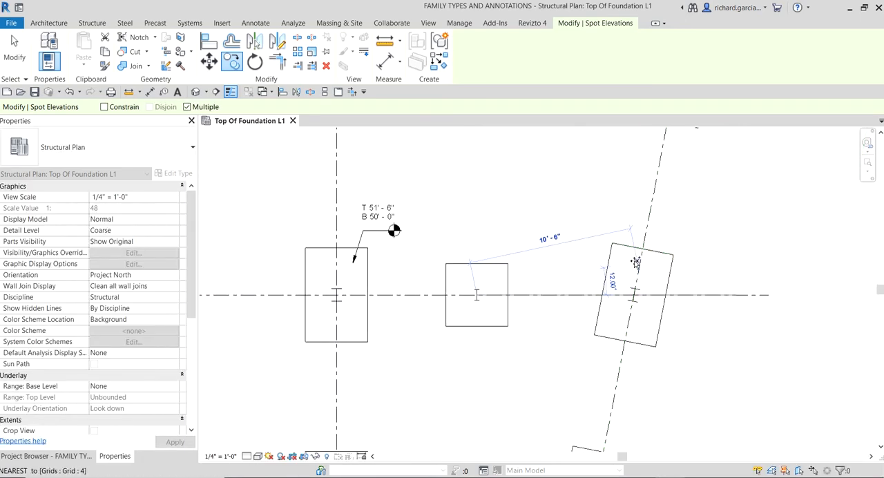
left_click(634, 297)
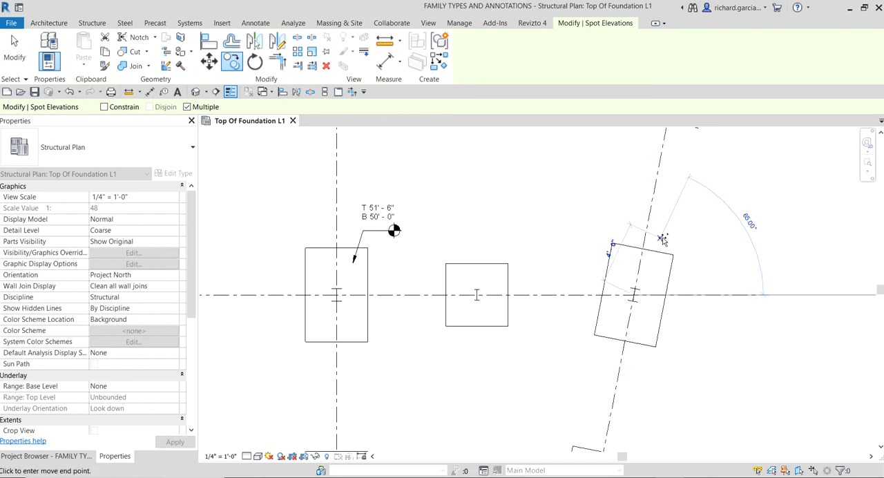
scroll(424, 216, "down", 3)
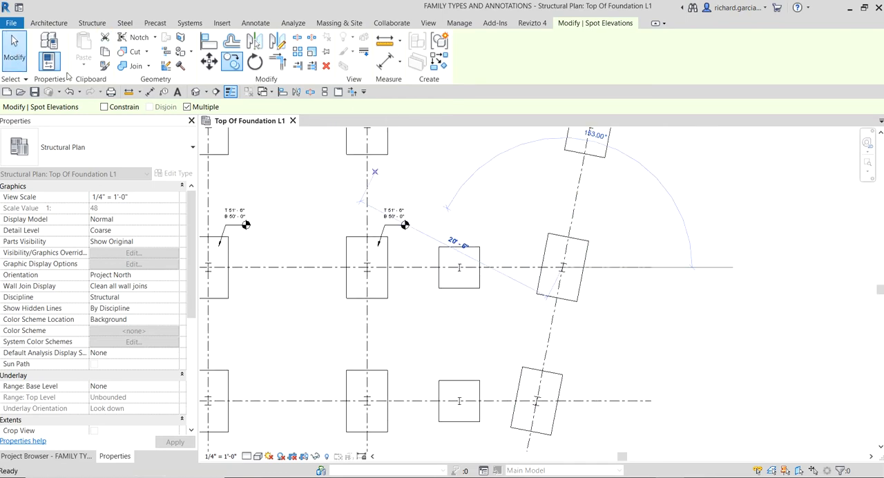
Step: Place a top and bottom spot elevation with a shouldered leader on the square footing on grid B between grids 3 and 4, and end the command
scroll(397, 233, "up", 3)
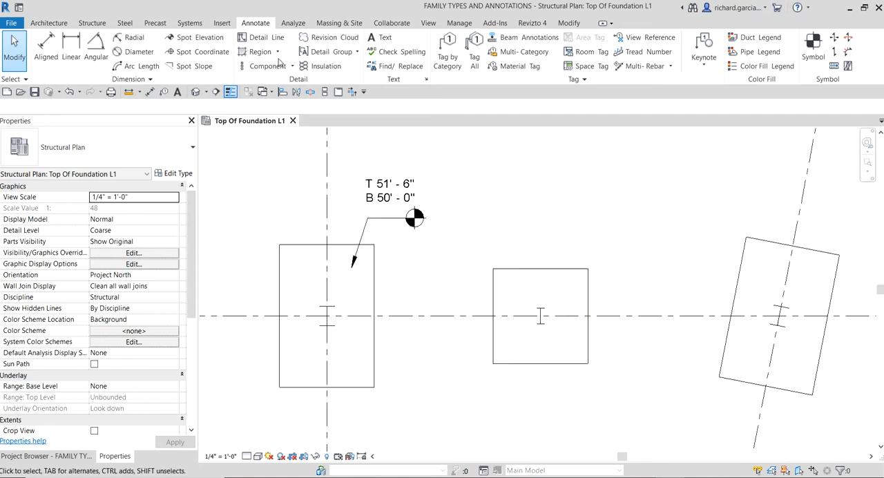
left_click(198, 40)
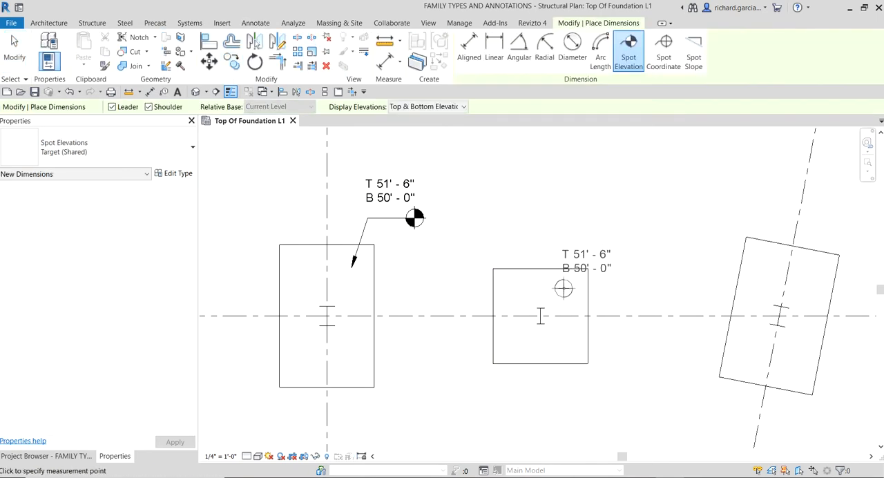
left_click(567, 282)
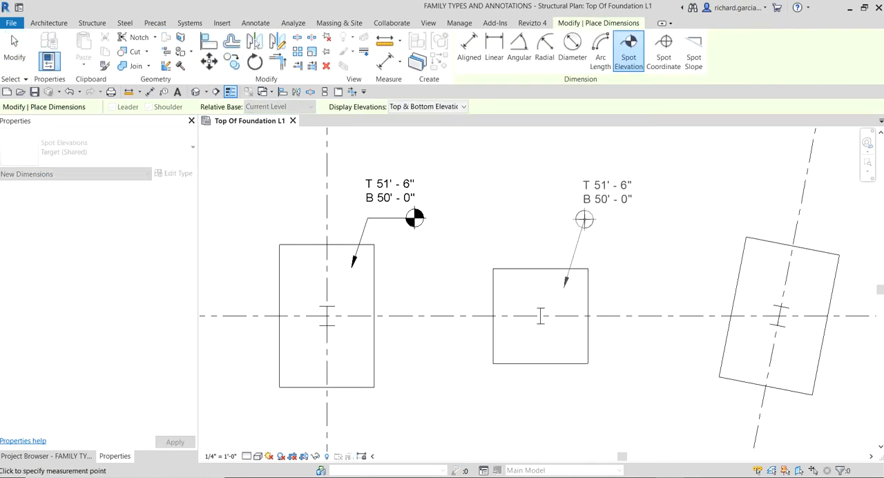
left_click(582, 226)
left_click(633, 227)
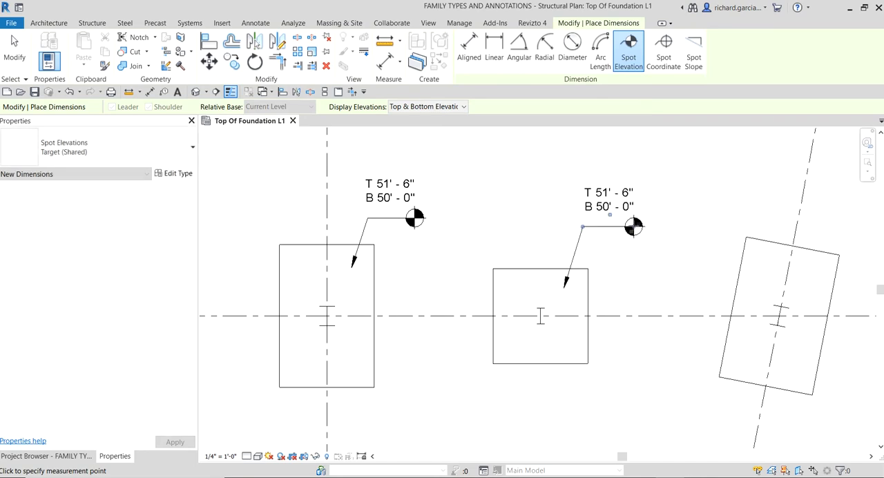
left_click(15, 52)
Step: Copy the A-4 spot elevation to the skewed B-4 footing, using the footing centers as base and end points, and end the copy
scroll(450, 292, "down", 2)
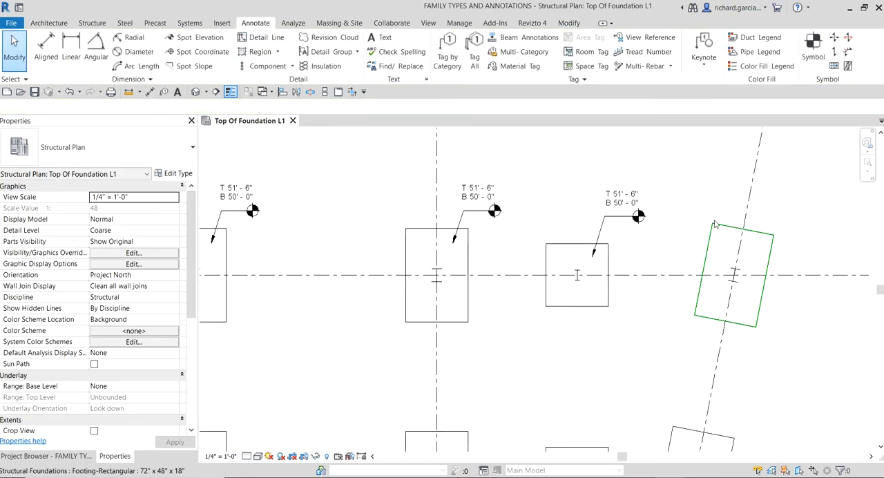
scroll(450, 293, "down", 2)
scroll(495, 135, "up", 3)
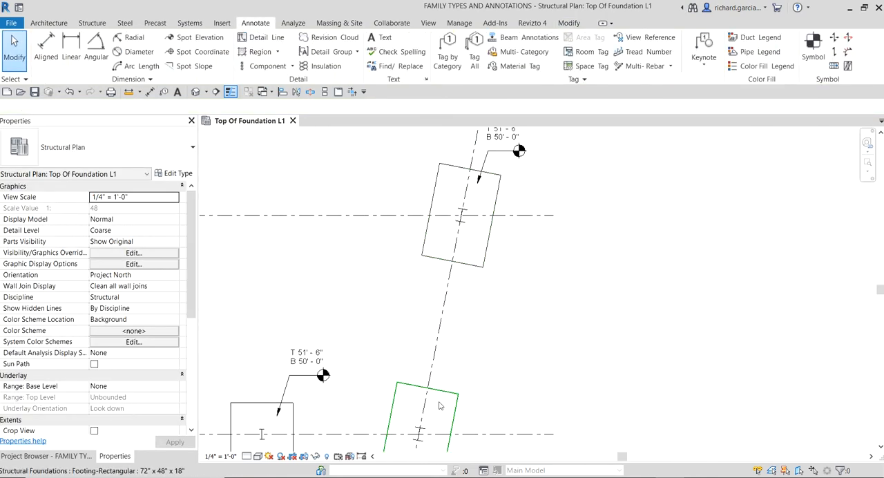
left_click(496, 135)
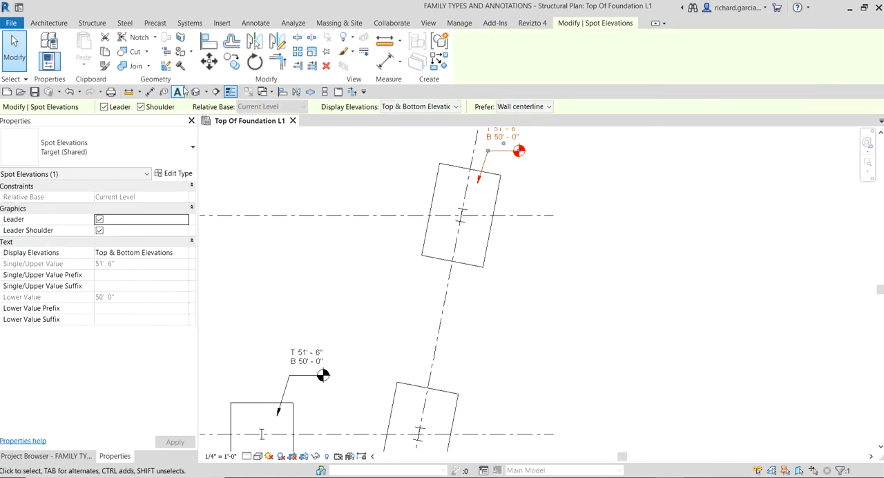
left_click(237, 67)
left_click(462, 216)
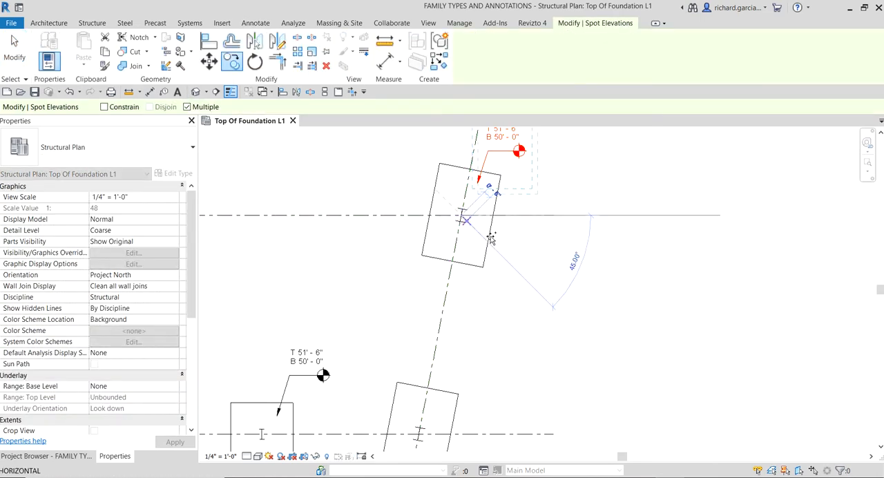
middle_click_drag(516, 387, 520, 209)
scroll(440, 288, "up", 3)
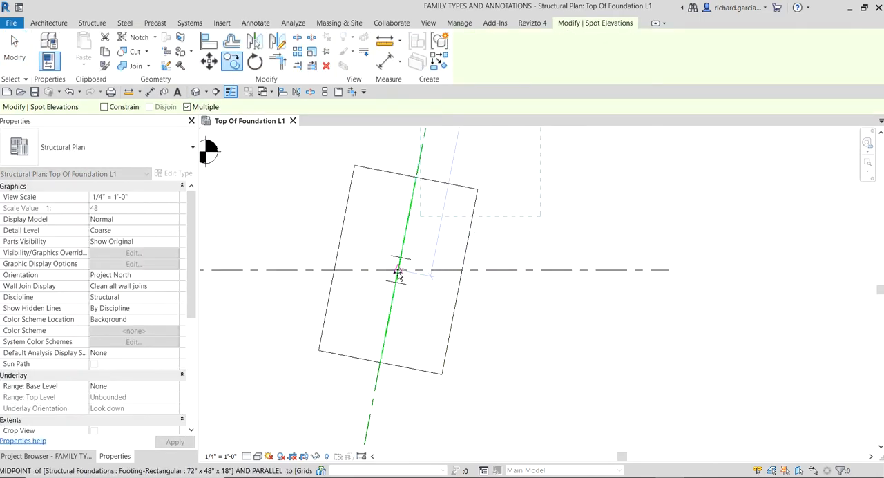
left_click(399, 273)
scroll(510, 294, "down", 5)
middle_click_drag(538, 377, 587, 248)
scroll(587, 248, "down", 3)
scroll(558, 287, "up", 5)
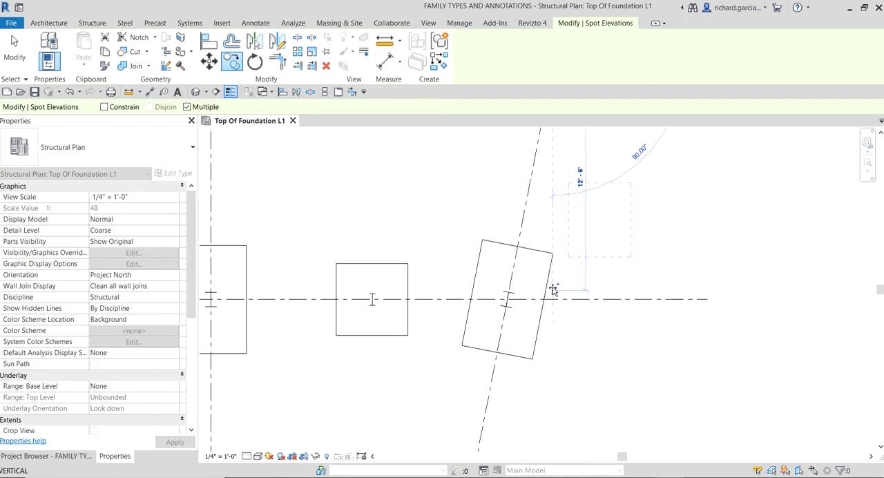
key("Escape")
scroll(617, 262, "down", 3)
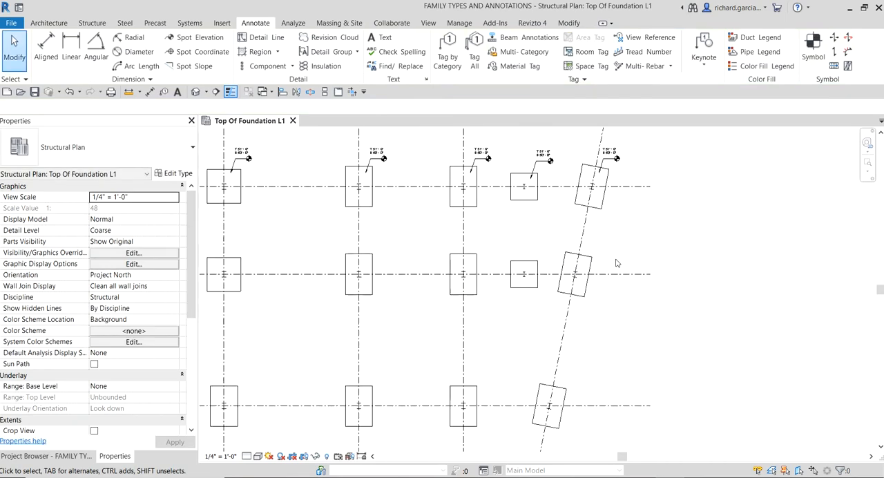
Step: Copy the five grid B spot elevations straight down from grid line B to grid line C, and end the copy
middle_click_drag(529, 258, 677, 258)
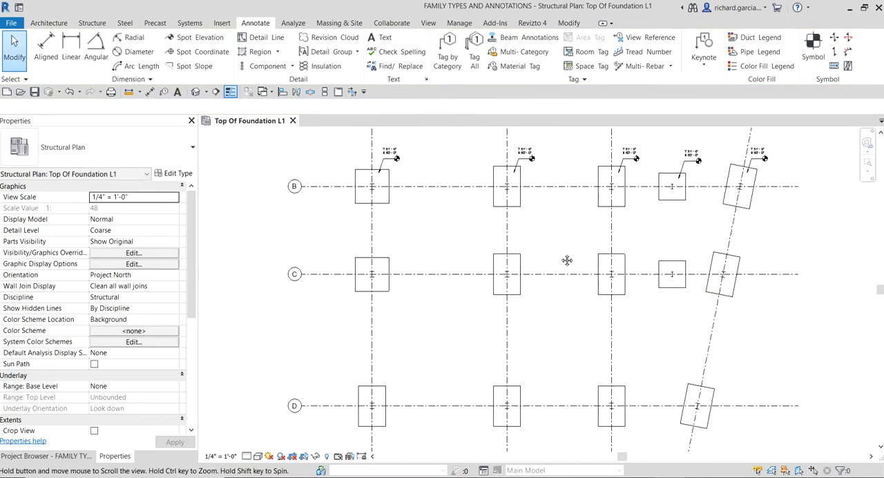
left_click_drag(354, 133, 796, 188)
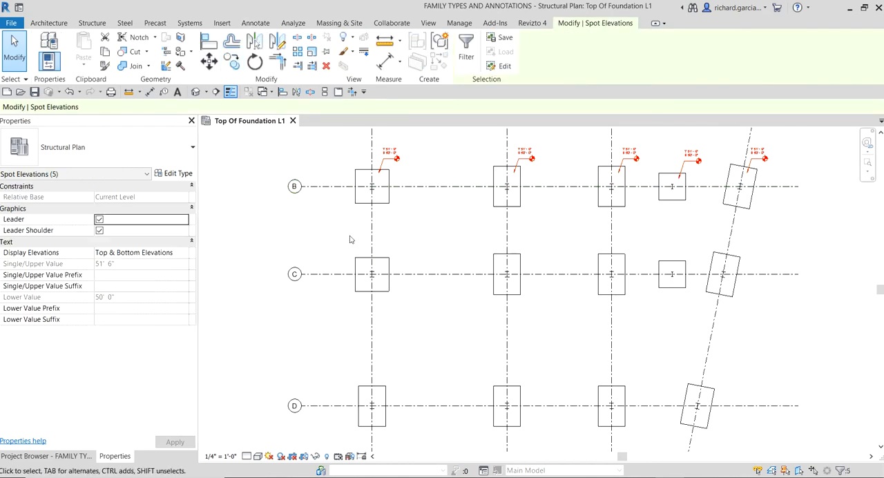
left_click(232, 62)
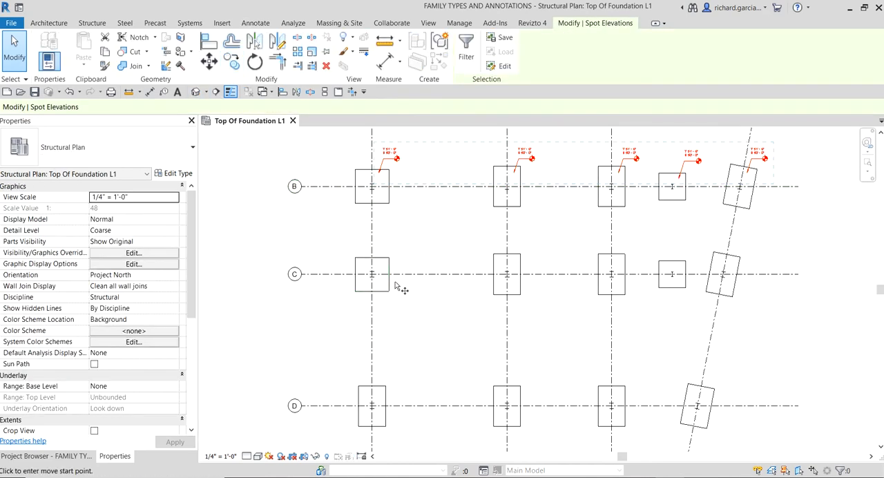
scroll(408, 276, "up", 3)
left_click(426, 149)
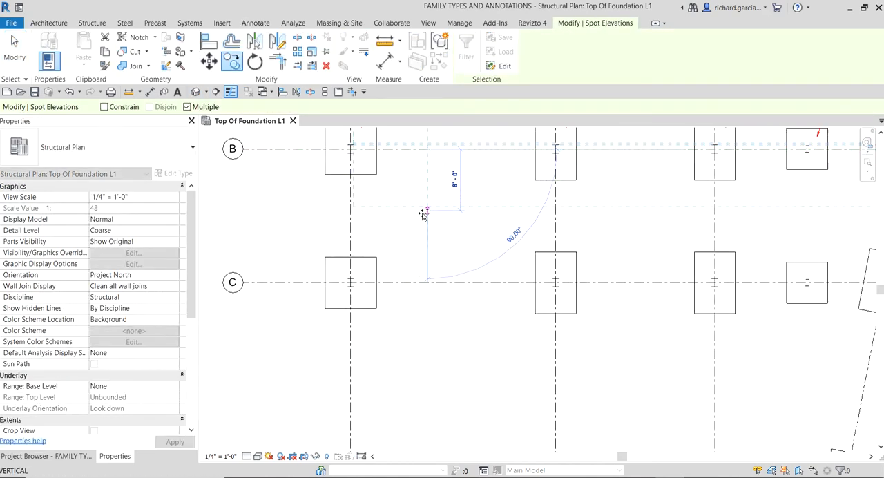
left_click(429, 282)
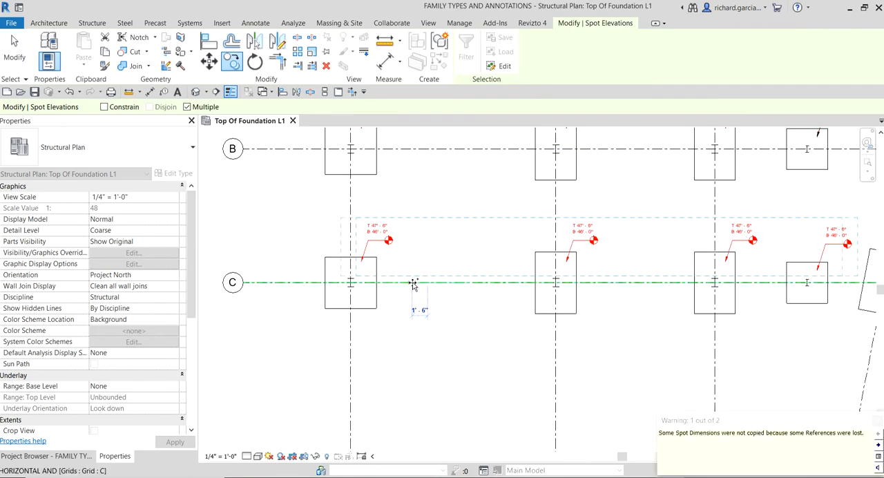
scroll(416, 282, "down", 1)
middle_click_drag(548, 275, 447, 251)
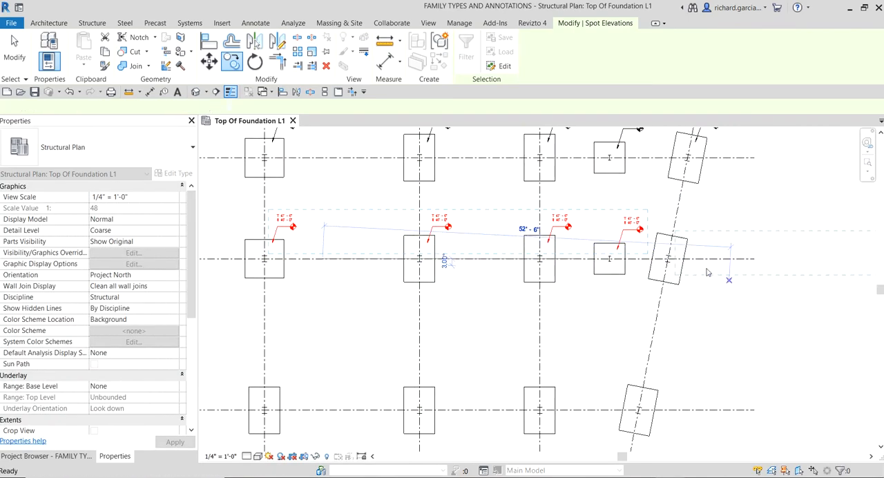
key("Escape")
key("Escape")
Step: Copy the B-4 spot elevation to the skewed footing on C-4, using the footing centers as base and end points
middle_click_drag(704, 287, 599, 342)
scroll(611, 209, "up", 2)
left_click(602, 170)
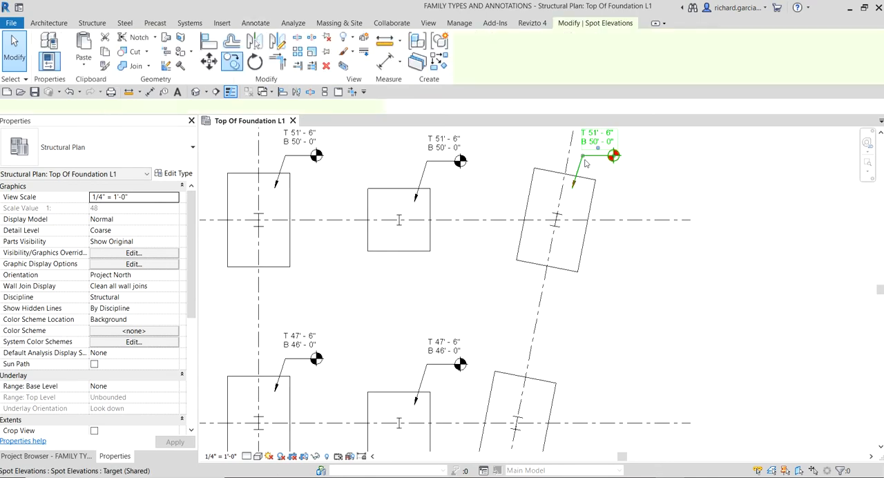
left_click(230, 63)
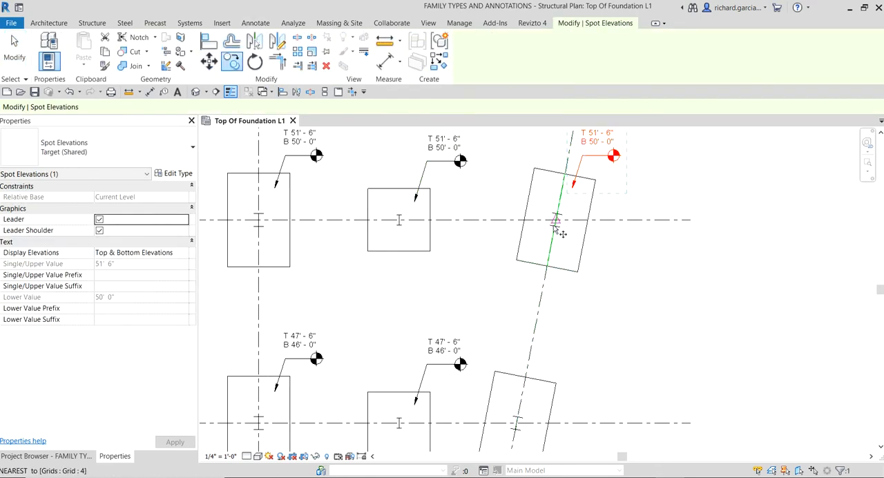
left_click(588, 220)
middle_click_drag(587, 350, 582, 242)
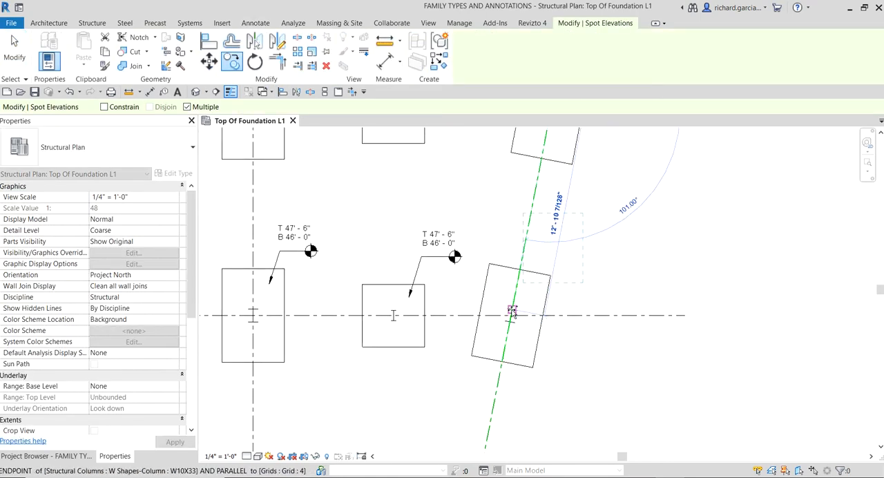
Step: Place another copy of the spot elevation at the center of the D-4 footing, end the copy and clear the selection
scroll(593, 332, "down", 3)
middle_click_drag(608, 334, 648, 189)
scroll(570, 338, "up", 3)
scroll(551, 294, "up", 2)
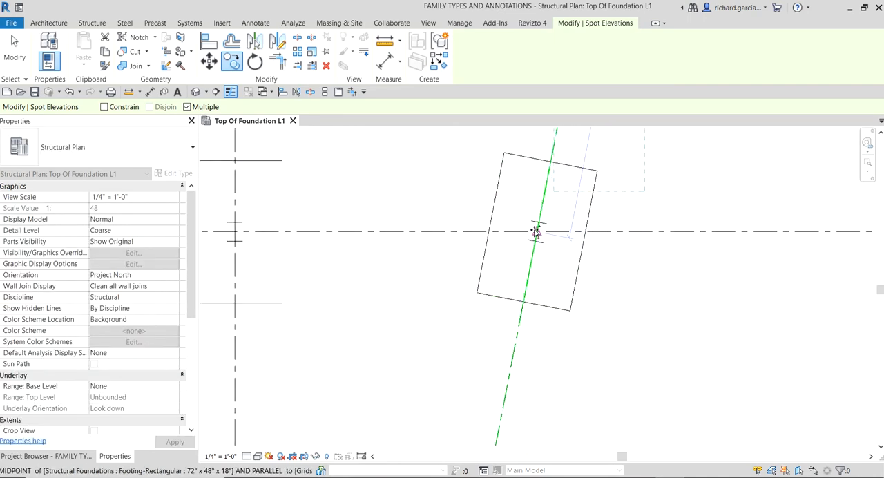
left_click(536, 231)
key("Escape")
scroll(696, 292, "down", 5)
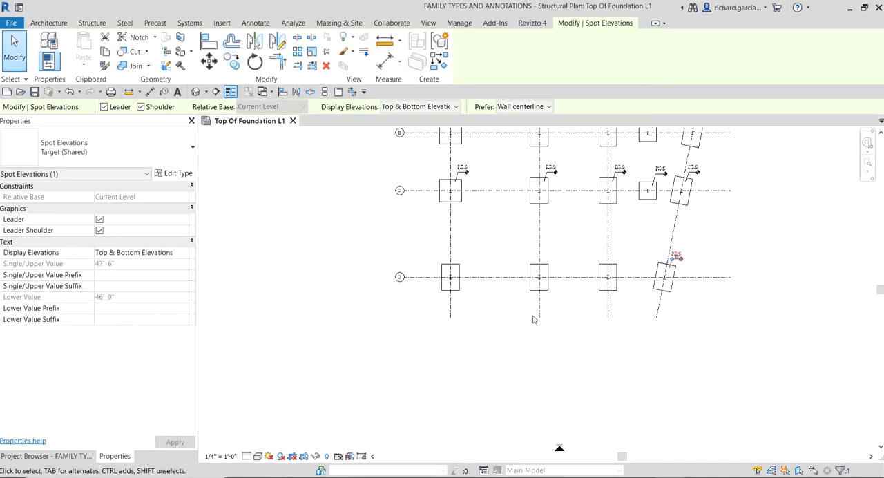
key("Escape")
Step: Copy the spot elevations at C-1, C-2 and C-3 straight down from grid line C to grid line D, and end the copy
scroll(438, 166, "up", 2)
left_click_drag(441, 153, 781, 210)
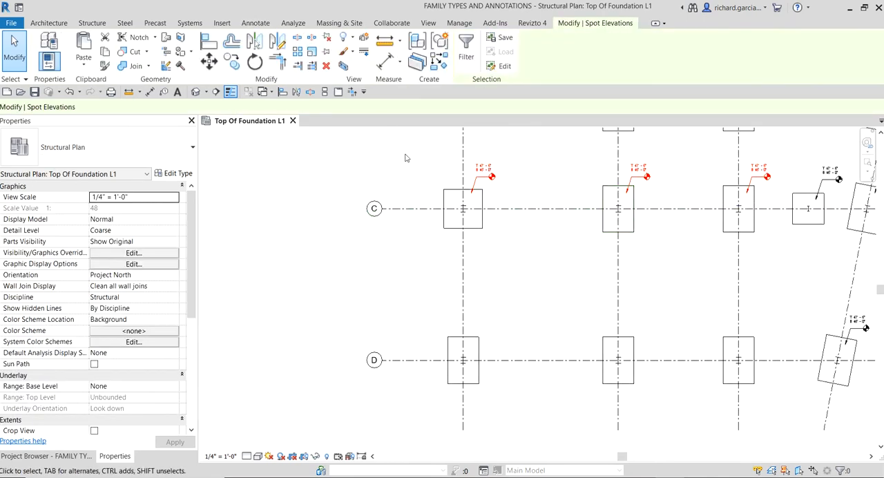
left_click(234, 63)
left_click(499, 208)
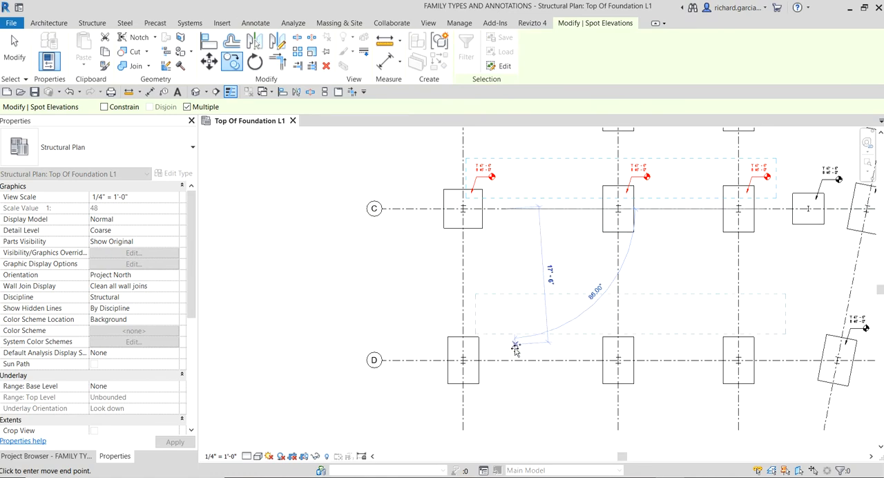
left_click(499, 360)
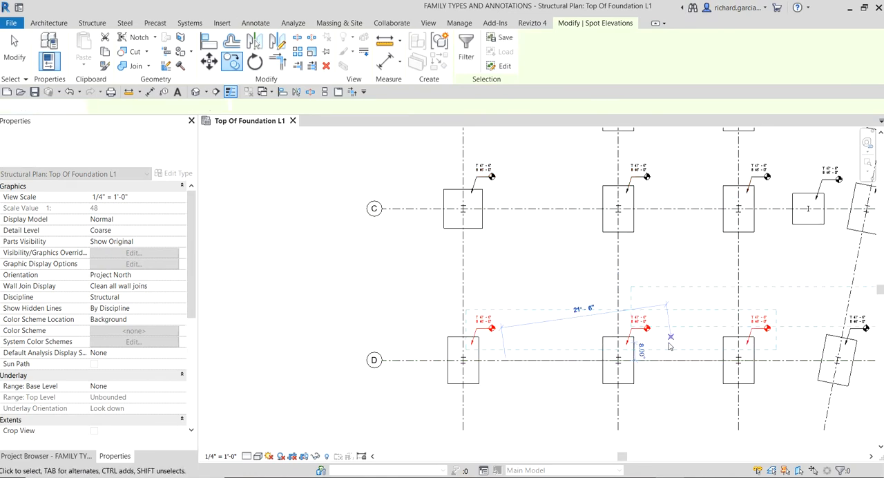
key("Escape")
key("Escape")
scroll(504, 276, "up", 5)
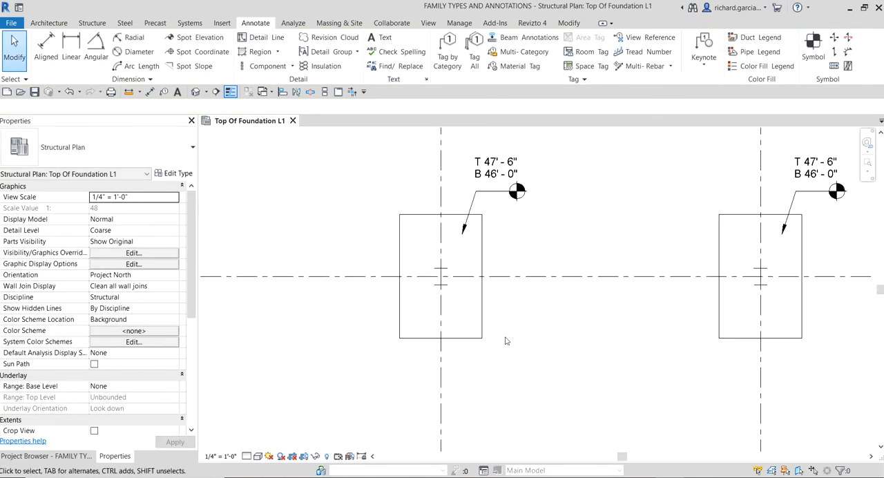
scroll(489, 331, "down", 3)
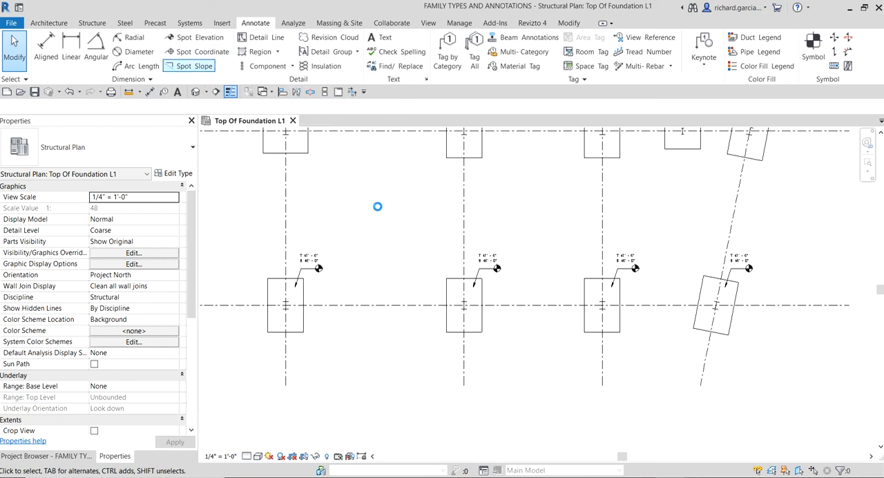
Step: Place a spot coordinate with leader and shoulder inside the upper-left part of the A-1 footing, text to its left, and end the command
scroll(377, 206, "down", 2)
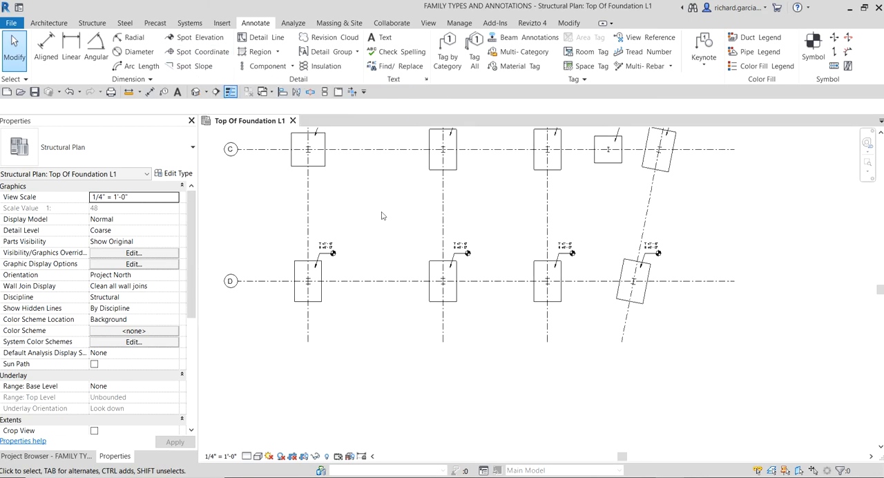
left_click(196, 51)
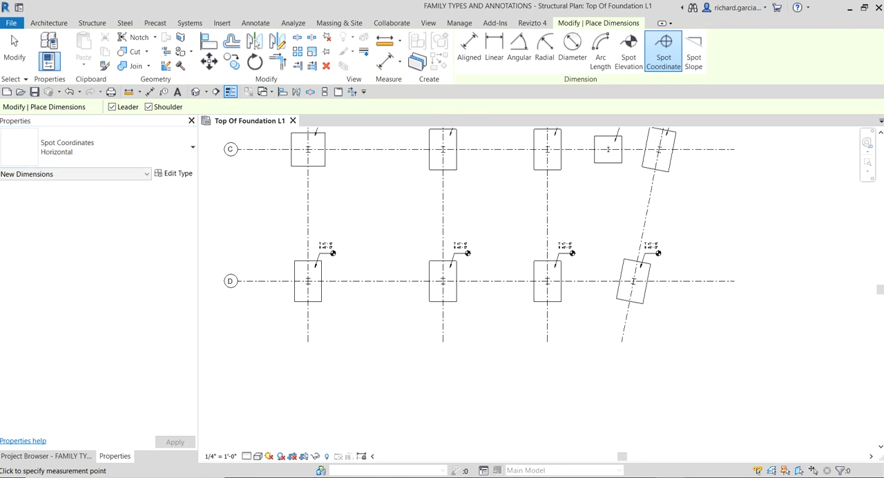
scroll(362, 214, "down", 2)
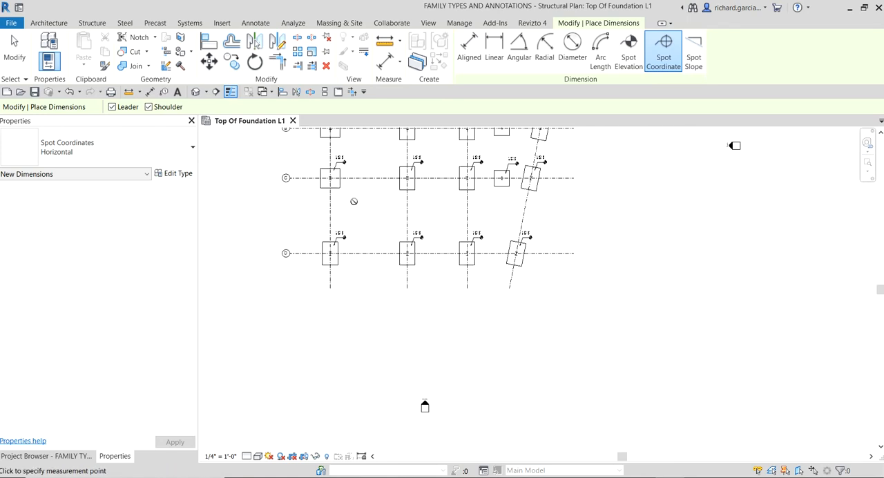
middle_click_drag(360, 210, 592, 336)
scroll(584, 188, "up", 1)
scroll(577, 186, "up", 6)
middle_click_drag(494, 201, 618, 350)
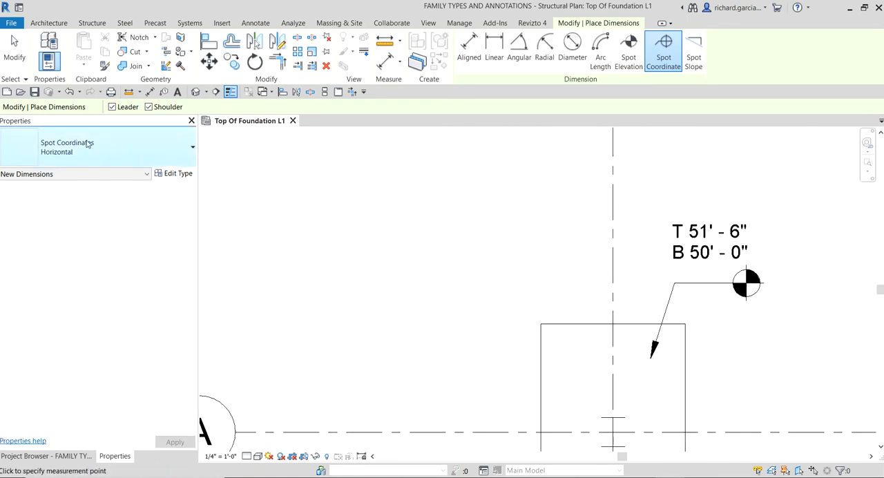
left_click(120, 112)
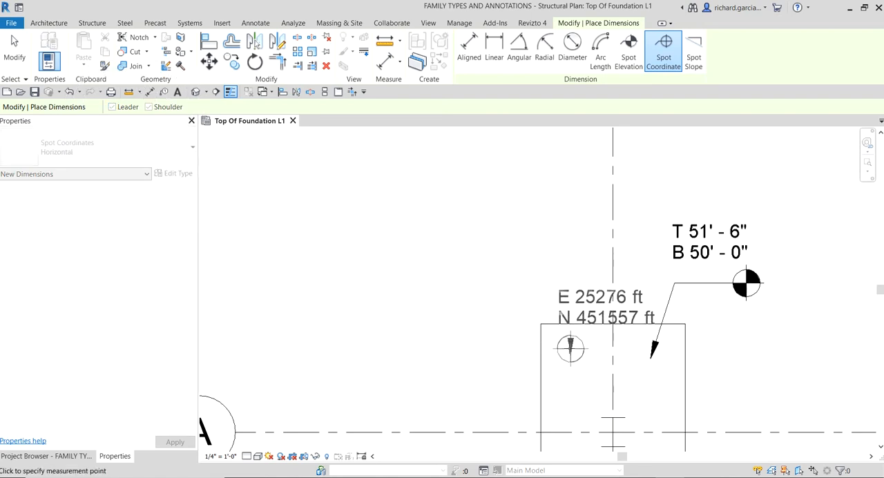
left_click(565, 351)
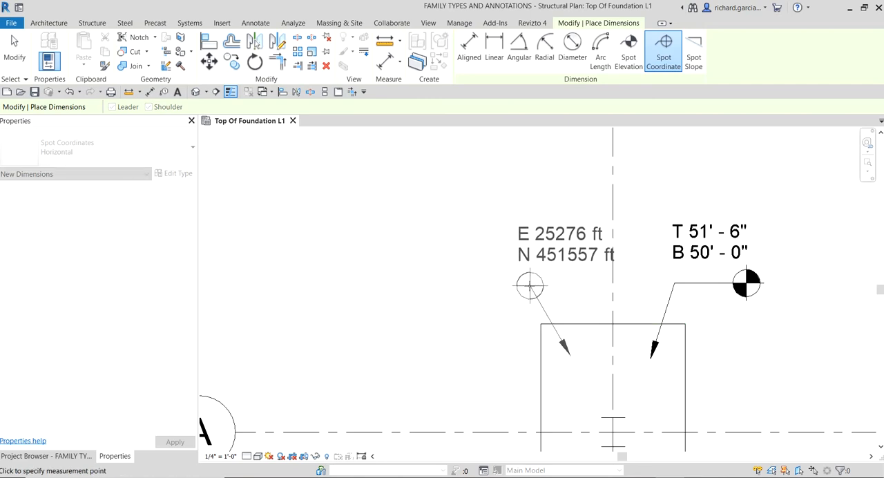
left_click(531, 286)
left_click(421, 286)
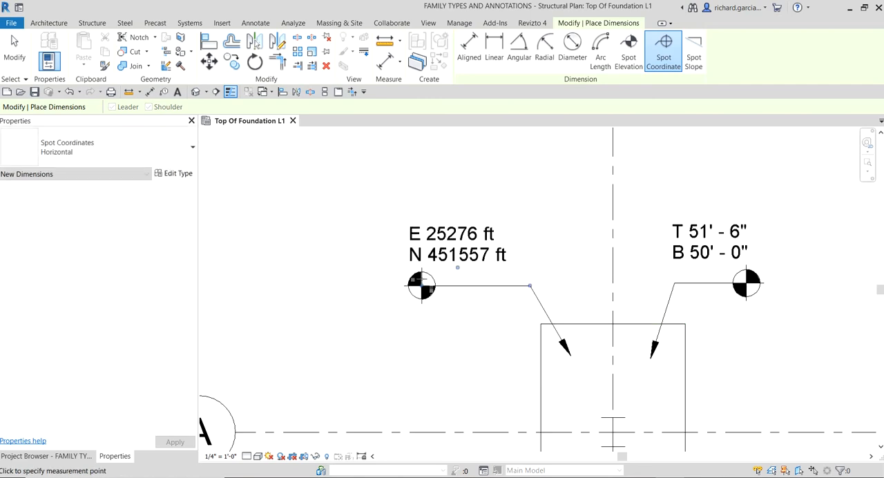
left_click(22, 49)
Step: Copy the A-1 spot coordinate horizontally from grid line 1 to grid line 2 with multiple copies enabled
scroll(499, 206, "down", 3)
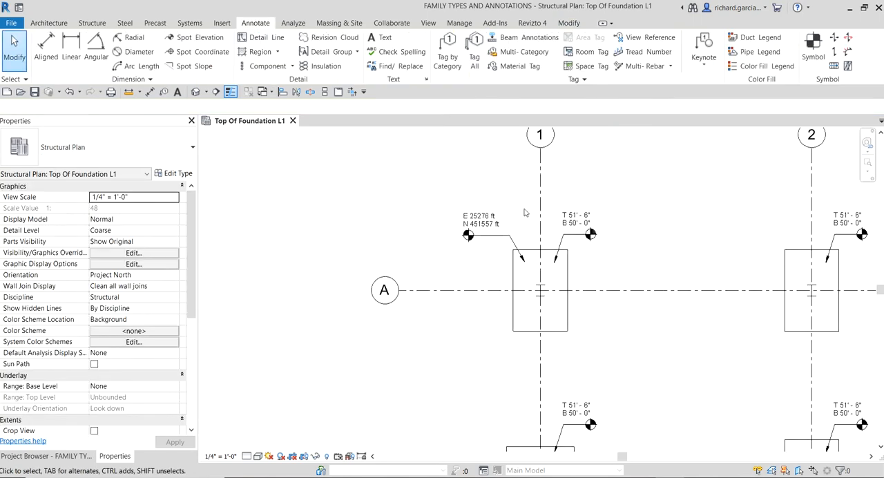
middle_click_drag(536, 217, 391, 212)
left_click(364, 231)
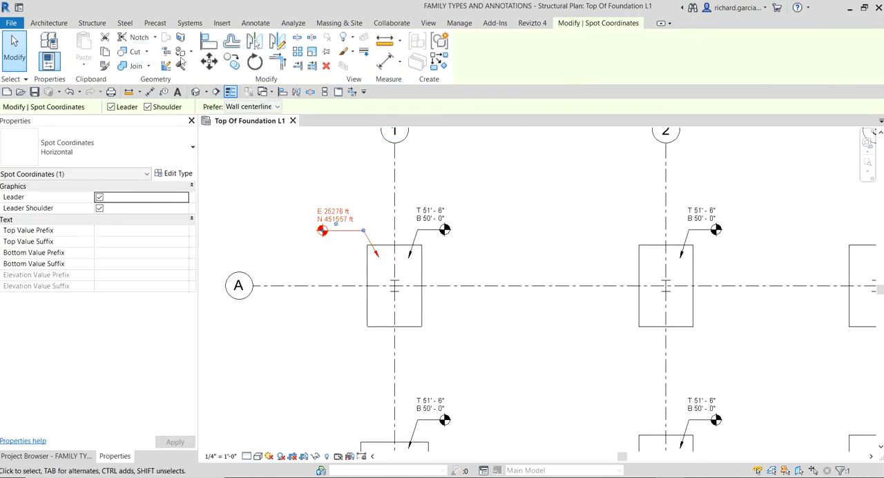
left_click(232, 62)
left_click(394, 169)
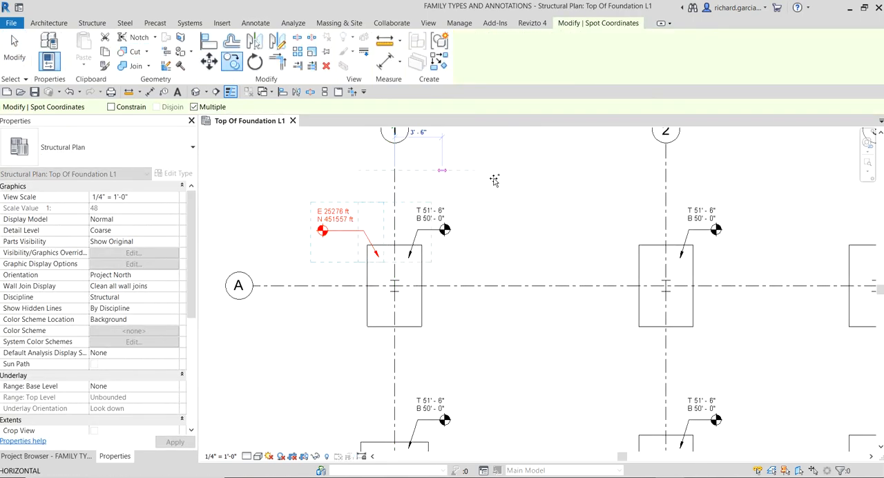
left_click(666, 163)
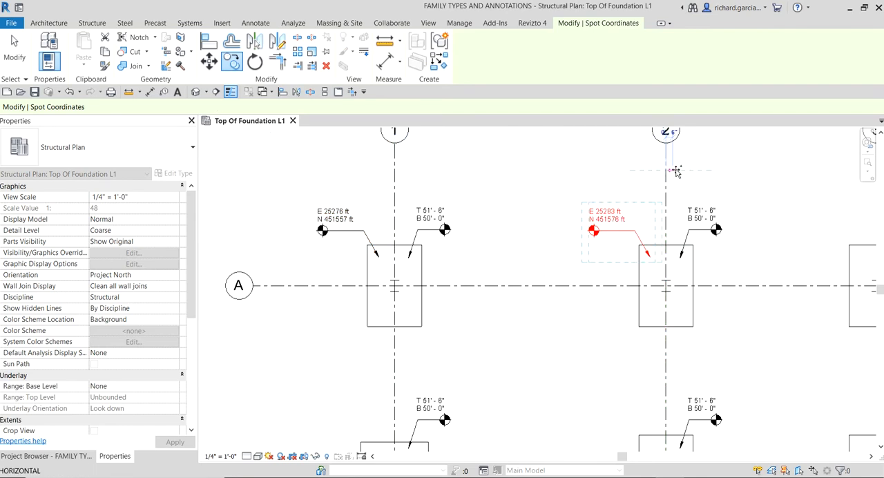
Step: Place another copy of the spot coordinate at grid line 3 for the A-3 footing, and end the copy
middle_click_drag(666, 163, 578, 196)
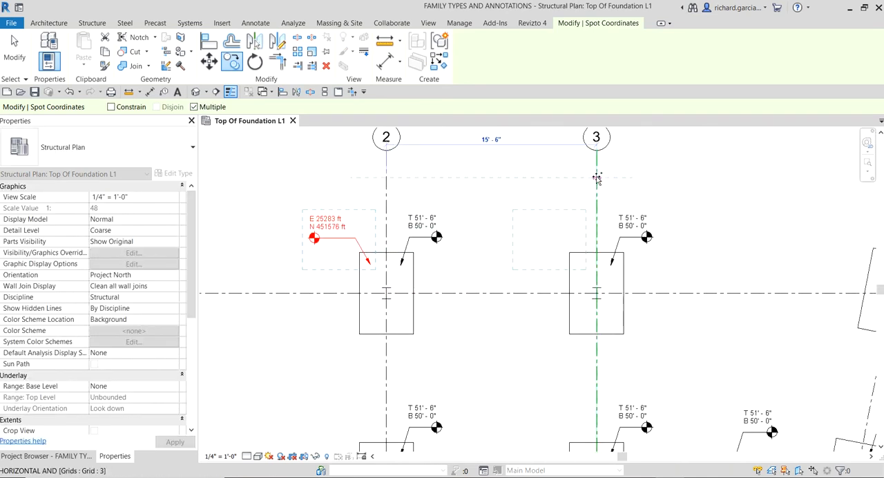
left_click(597, 178)
scroll(612, 175, "down", 3)
middle_click_drag(693, 185, 447, 179)
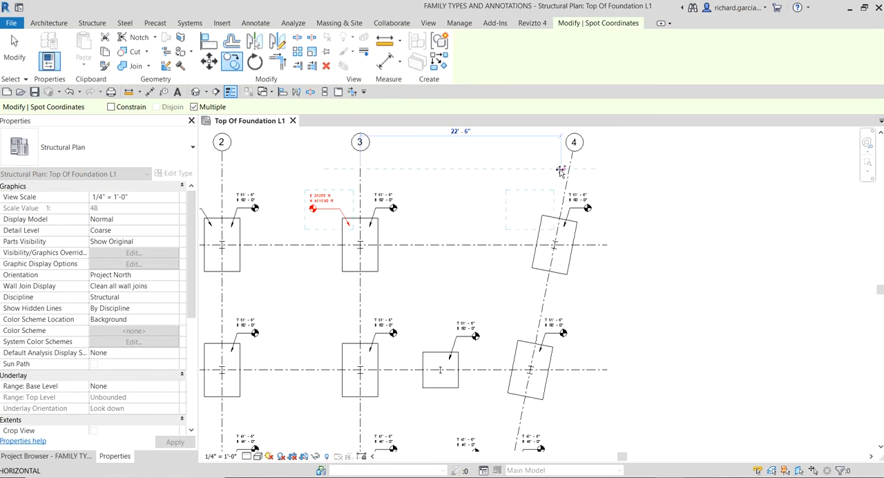
scroll(558, 172, "up", 2)
key("Escape")
key("Escape")
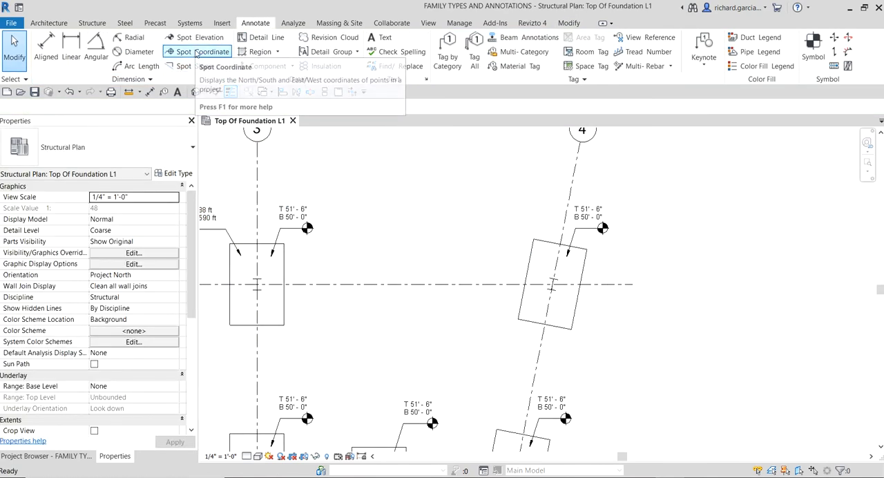
Step: Place a spot coordinate on the upper-left corner of the skewed A-4 footing, with its leader shoulder running left
left_click(201, 52)
scroll(553, 270, "up", 2)
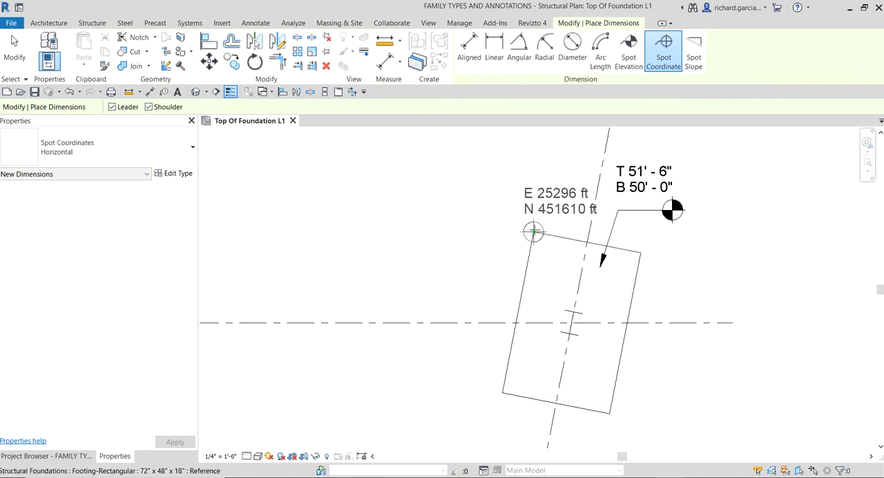
scroll(541, 191, "up", 3)
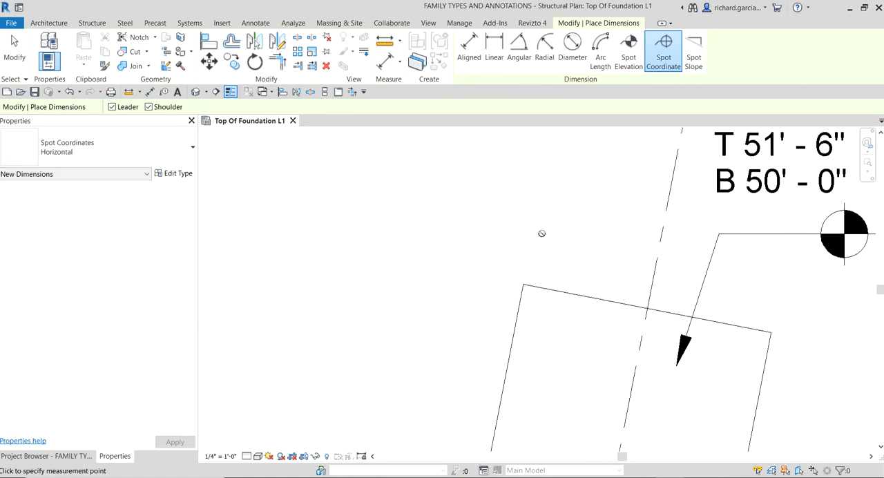
left_click(523, 284)
scroll(523, 276, "down", 4)
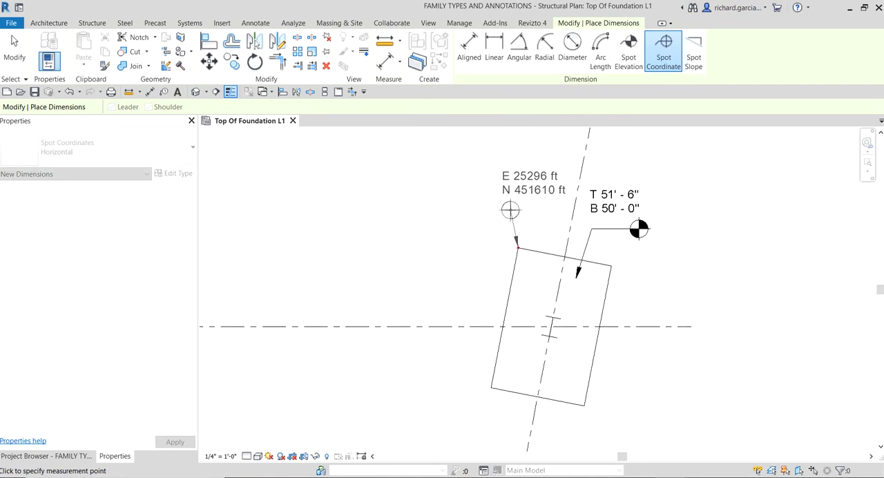
left_click(509, 209)
left_click(440, 210)
Step: Place a spot coordinate on the upper-left corner of the square grid B footing between grids 3 and 4, and end the command
scroll(441, 214, "down", 3)
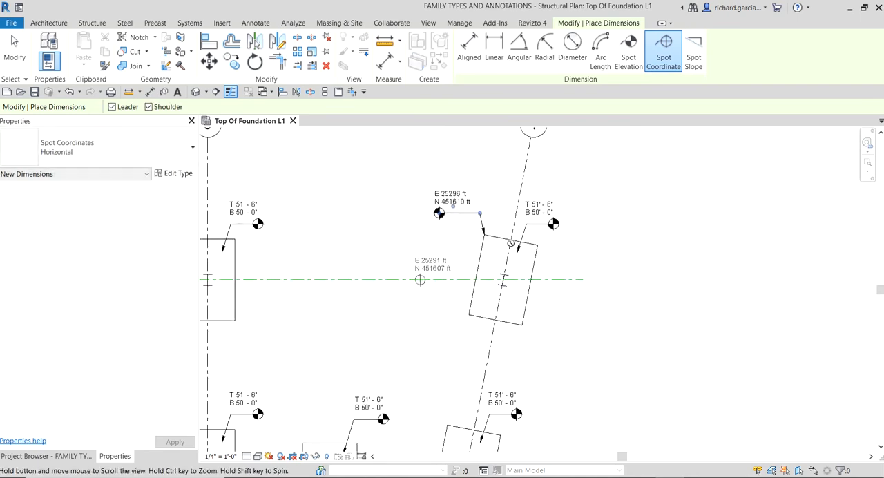
scroll(510, 244, "down", 5)
scroll(509, 239, "up", 5)
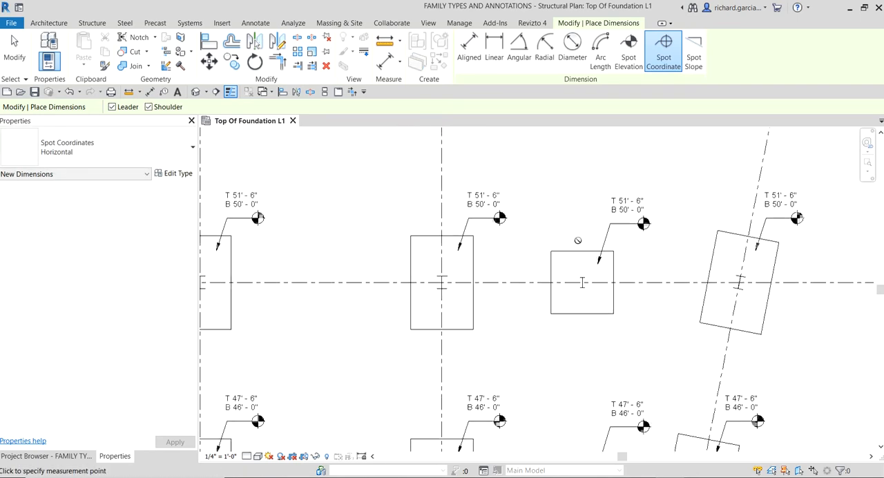
scroll(573, 239, "up", 3)
left_click(544, 264)
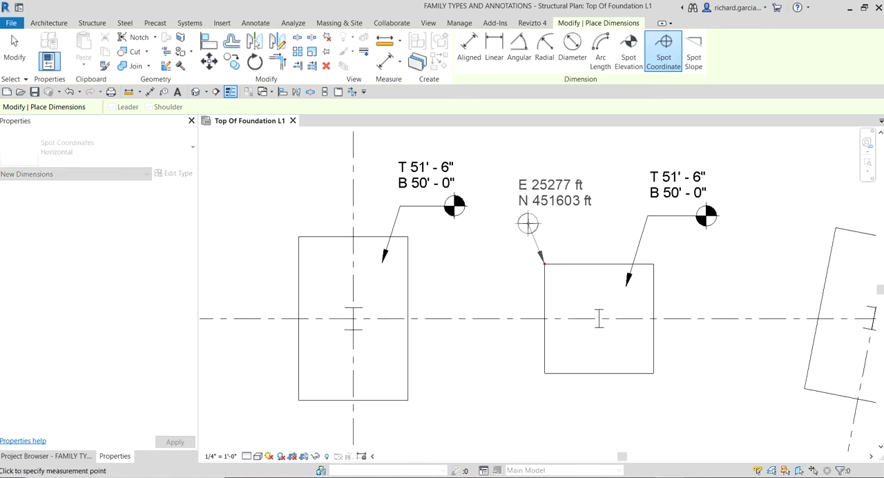
scroll(525, 173, "down", 1)
middle_click_drag(525, 173, 561, 210)
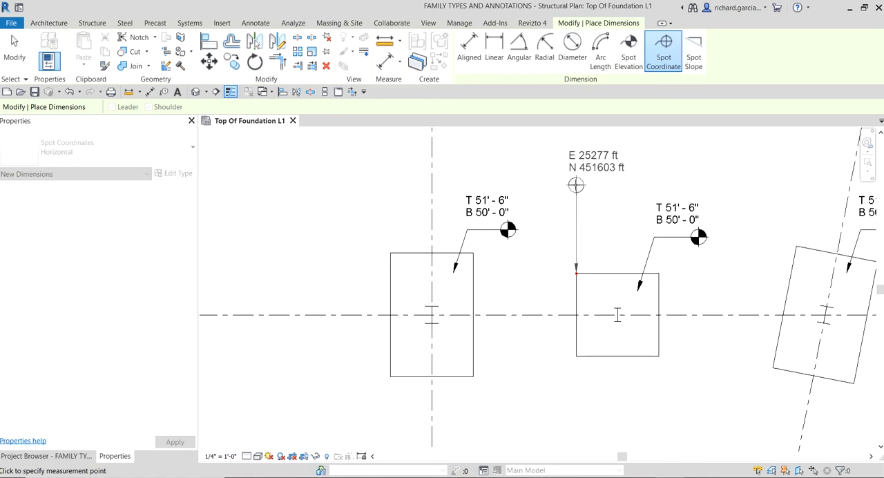
left_click(576, 179)
left_click(531, 180)
scroll(591, 183, "down", 2)
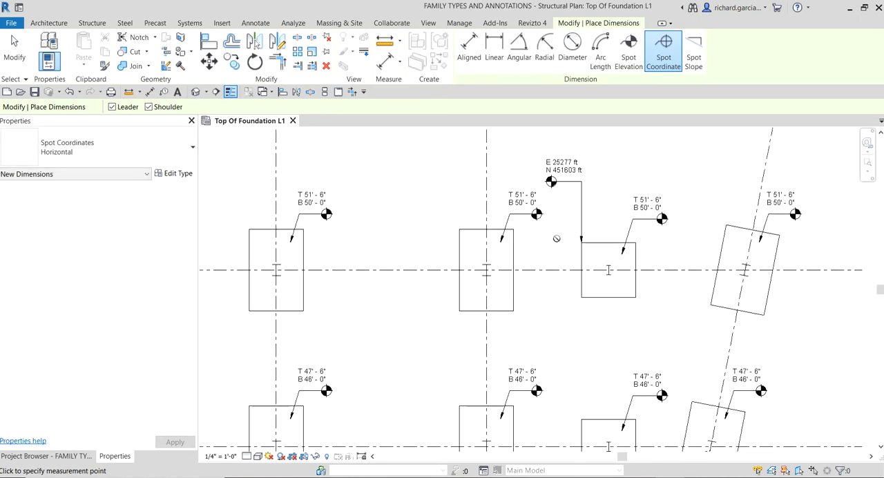
key("Escape")
key("Escape")
Step: Copy the spot coordinates at A-1, A-2 and A-3 straight down from grid line A to grid line B, and end the copy
scroll(557, 325, "down", 4)
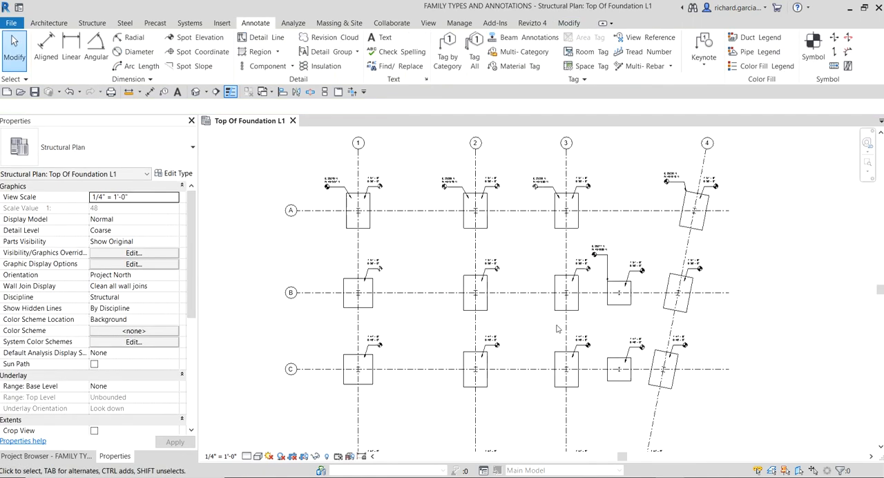
middle_click_drag(496, 330, 554, 328)
scroll(381, 216, "up", 2)
left_click(425, 170)
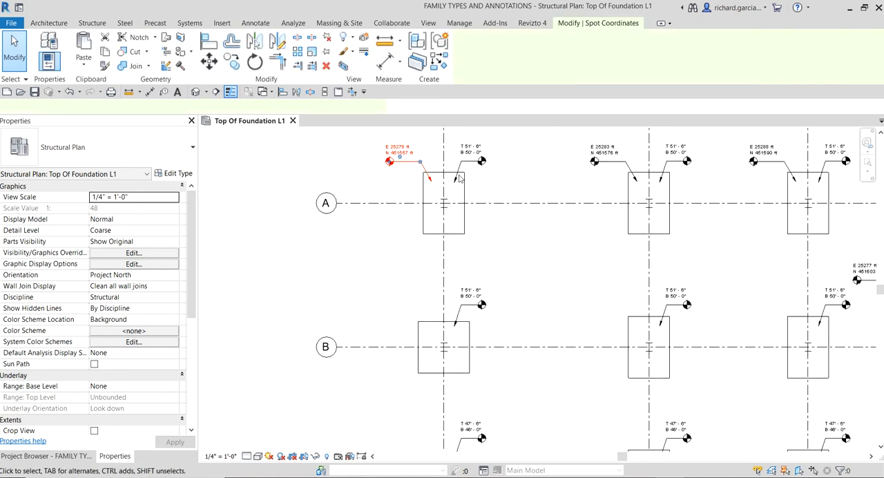
left_click(618, 169, "ctrl")
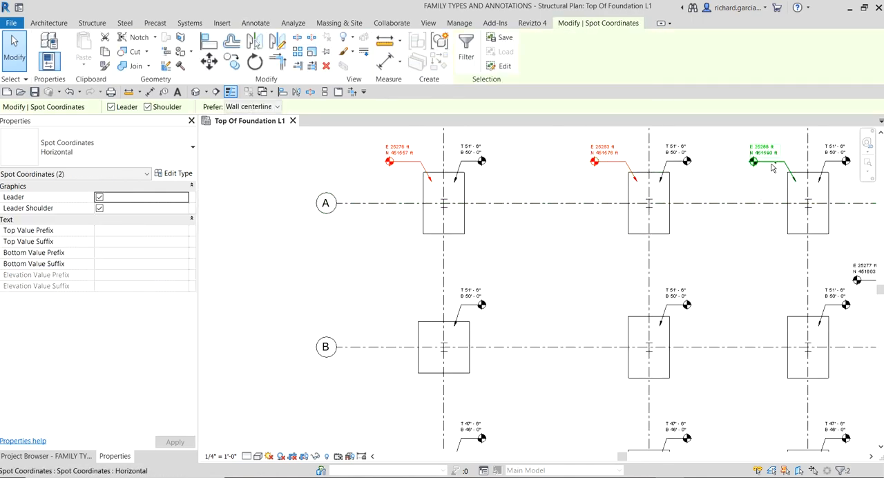
left_click(773, 168, "ctrl")
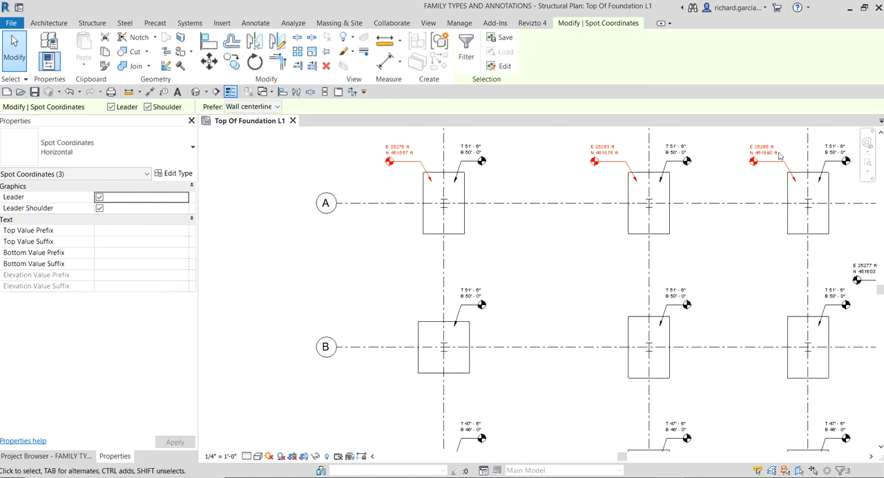
scroll(563, 191, "down", 2)
middle_click_drag(720, 244, 483, 247)
middle_click_drag(371, 270, 581, 253)
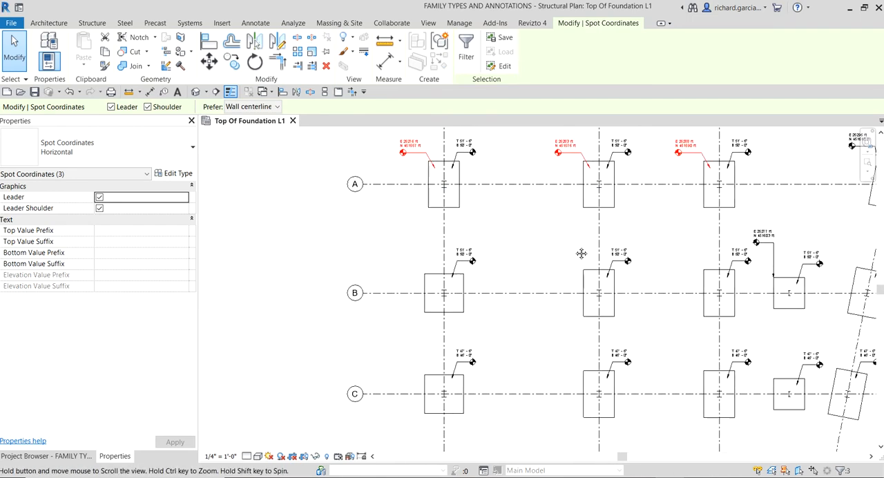
left_click(232, 62)
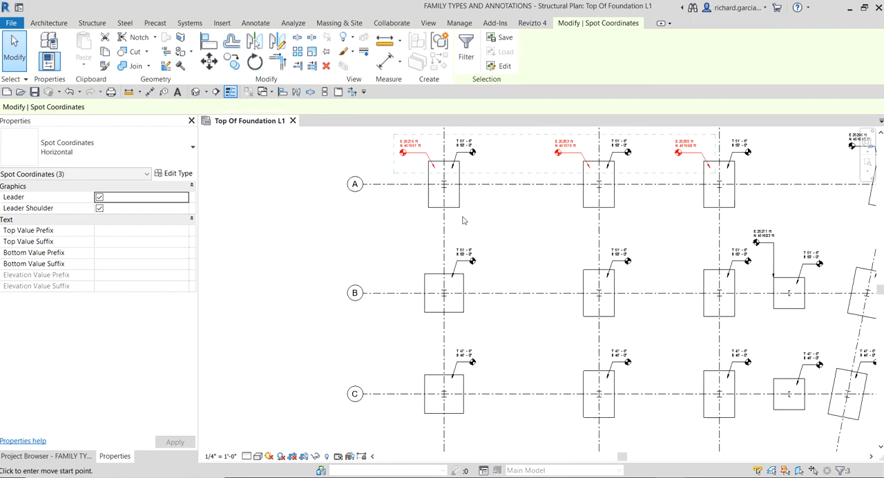
left_click(522, 184)
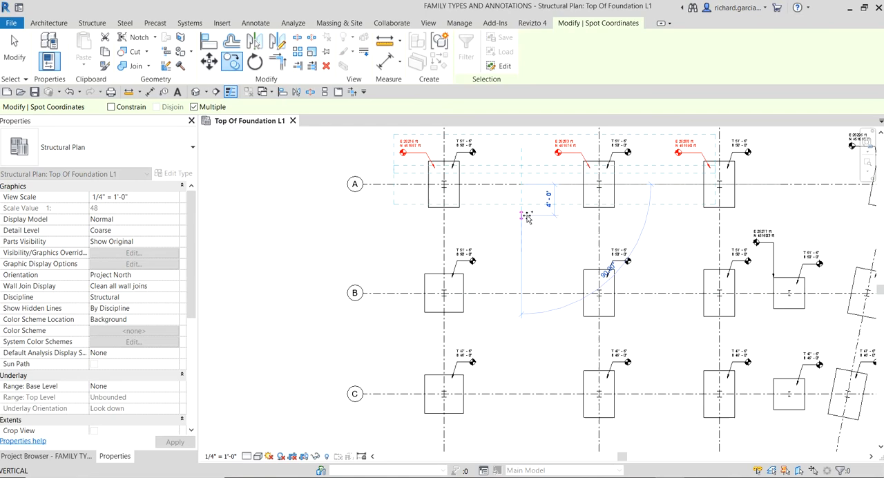
left_click(521, 293)
middle_click_drag(573, 297, 380, 291)
key("Escape")
Step: Using the A-4 spot coordinate as the template, place a similar one on the upper-left corner of the skewed B-4 footing, shoulder running left, and end the command
scroll(680, 141, "up", 2)
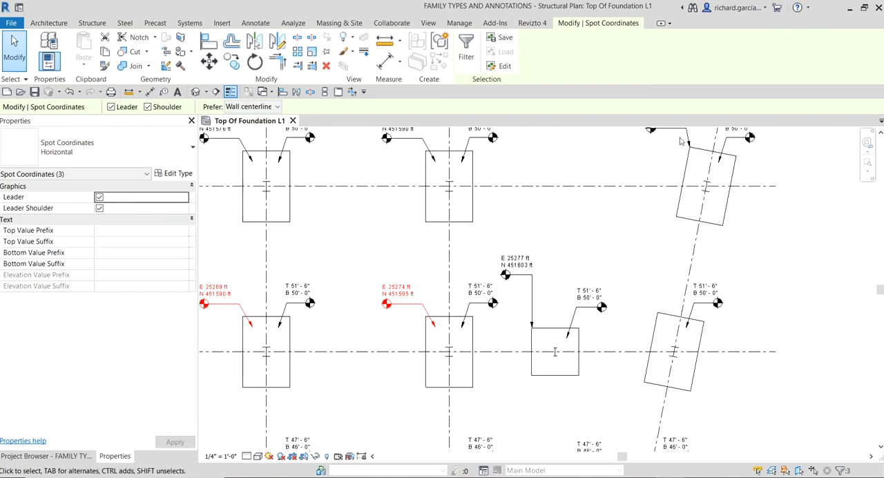
left_click(683, 136)
middle_click_drag(655, 161, 626, 225)
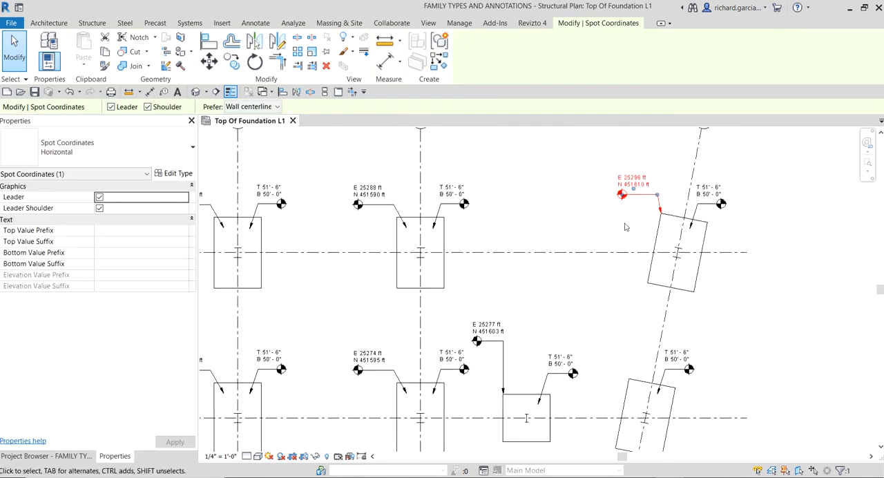
left_click(627, 225)
scroll(628, 223, "up", 2)
left_click(654, 179)
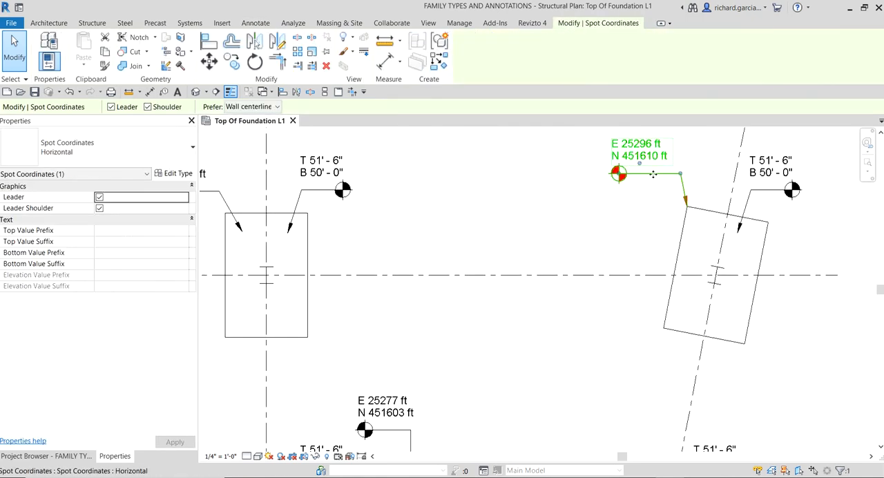
right_click(654, 174)
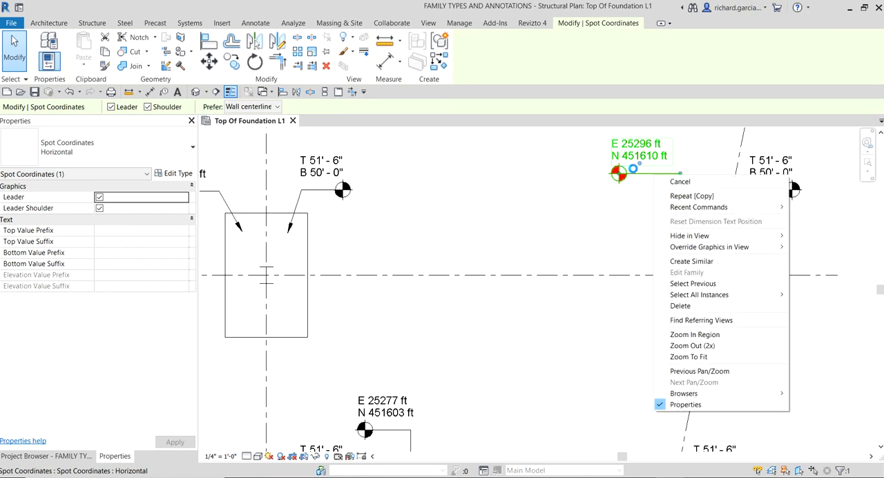
left_click(692, 261)
scroll(630, 256, "down", 3)
scroll(623, 270, "up", 3)
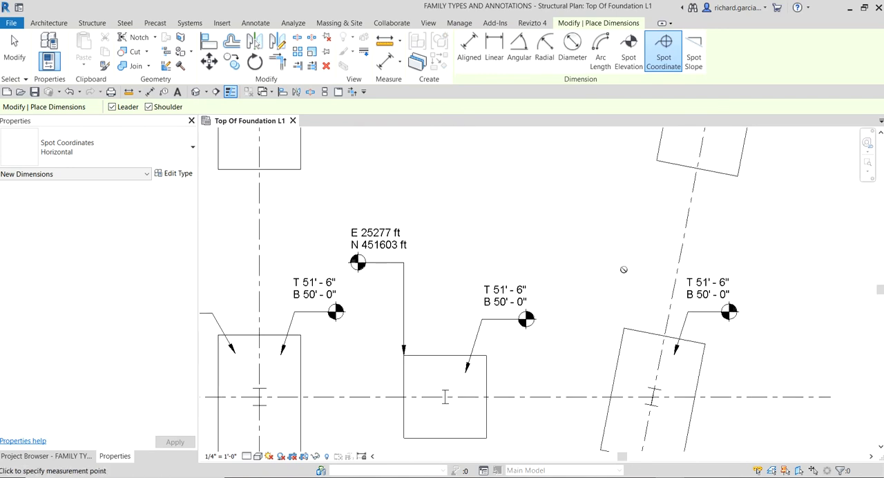
left_click(624, 328)
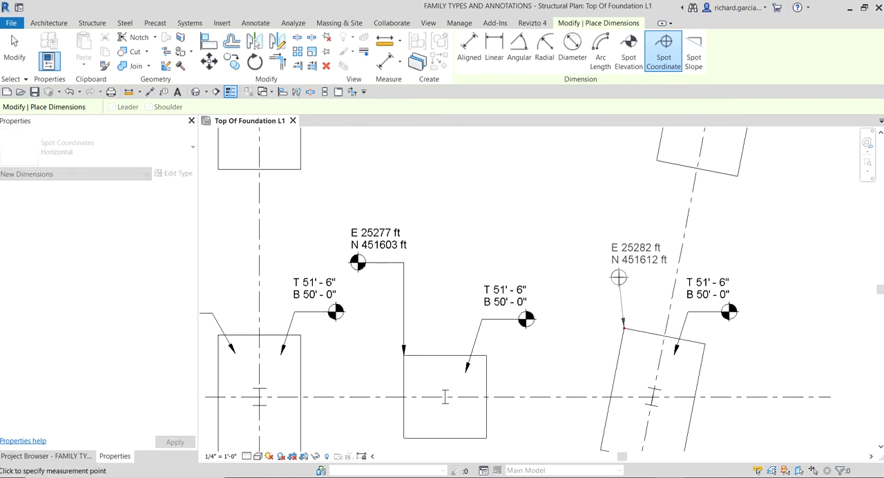
scroll(618, 276, "down", 2)
scroll(618, 276, "down", 1)
middle_click_drag(625, 278, 624, 310)
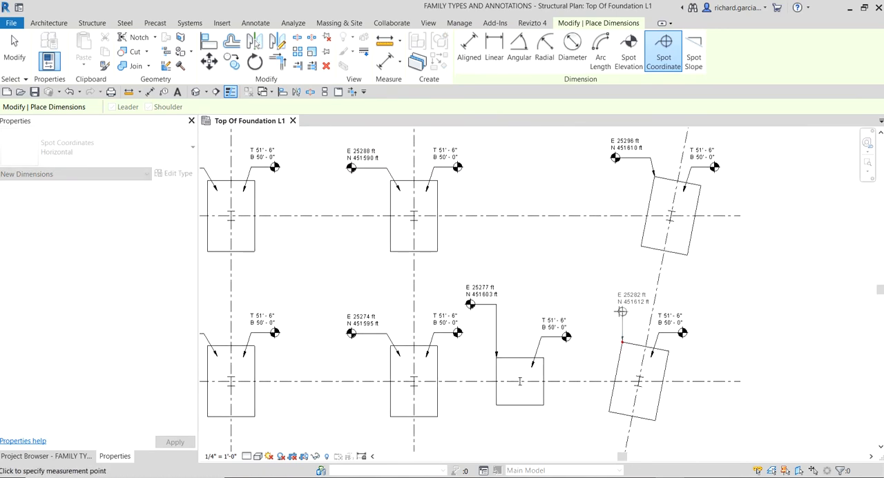
left_click(588, 316)
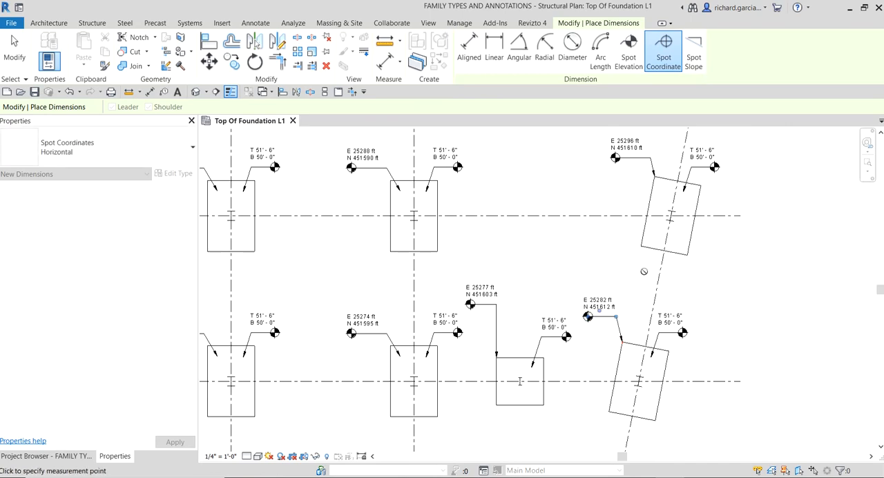
scroll(622, 331, "down", 2)
middle_click_drag(672, 377, 671, 338)
key("Escape")
key("Escape")
Step: Copy the grid B spot coordinates at grids 1, 2, 3 and the square footing straight down to grid line C, and end the copy
scroll(671, 338, "down", 2)
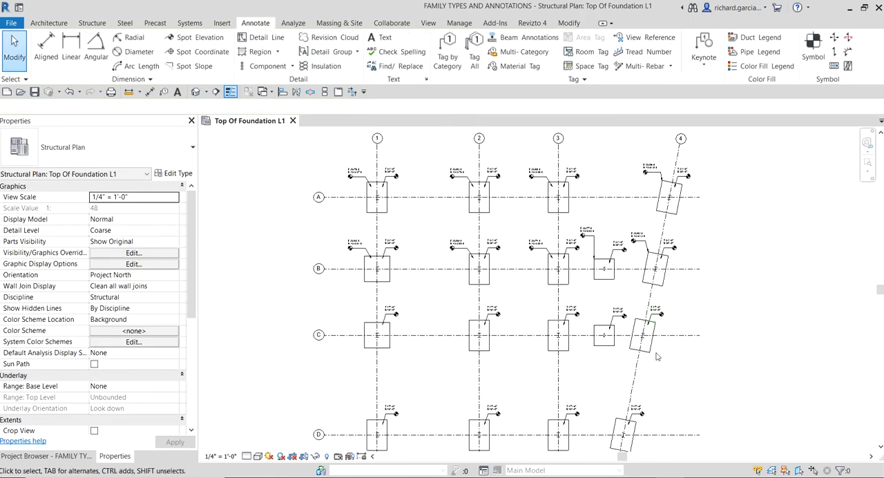
scroll(667, 359, "up", 3)
middle_click_drag(679, 337, 697, 333)
scroll(695, 333, "up", 1)
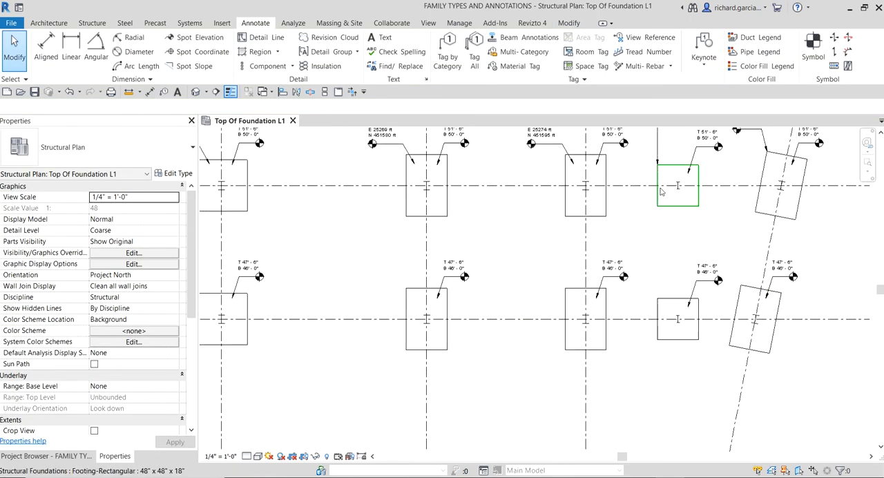
scroll(620, 212, "down", 1)
middle_click_drag(624, 217, 673, 336)
left_click(685, 241)
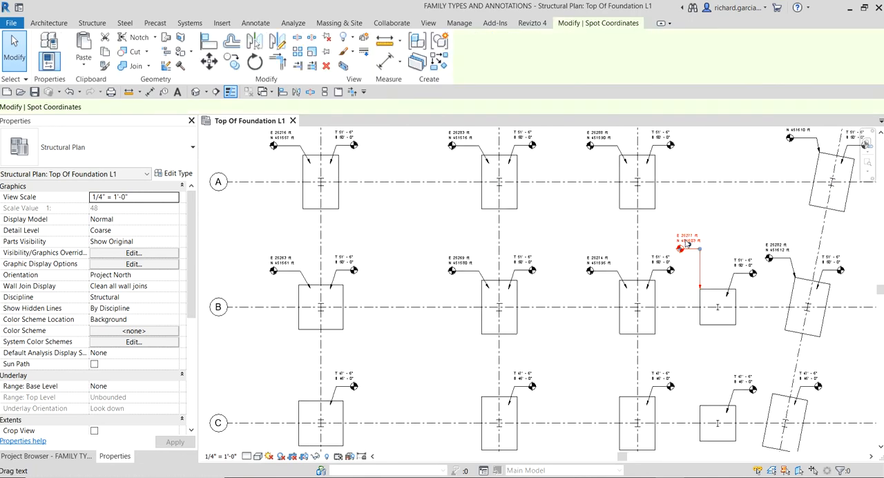
left_click(593, 264, "ctrl")
left_click(472, 265, "ctrl")
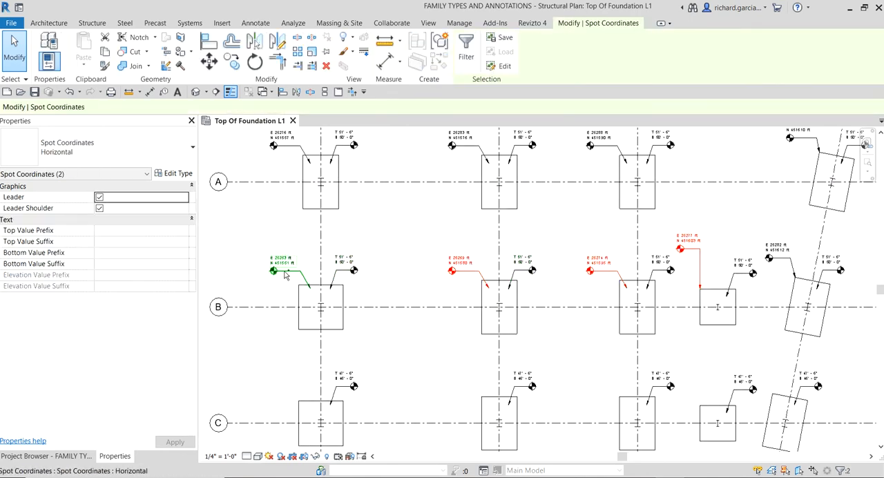
left_click(279, 269, "ctrl")
scroll(449, 267, "down", 1)
middle_click_drag(474, 280, 478, 193)
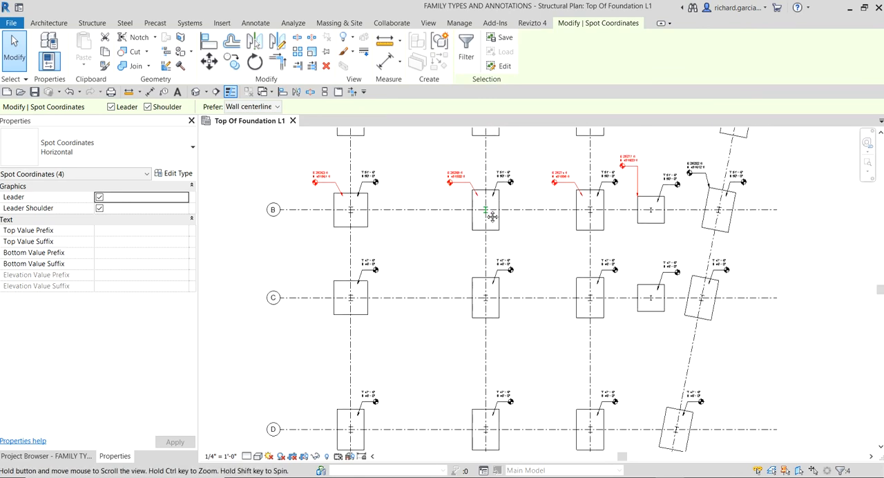
left_click(232, 61)
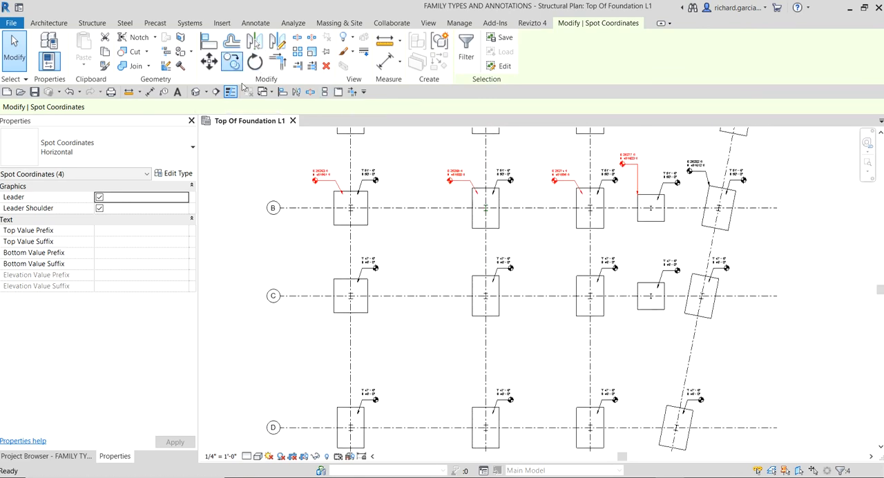
left_click(414, 207)
left_click(415, 297)
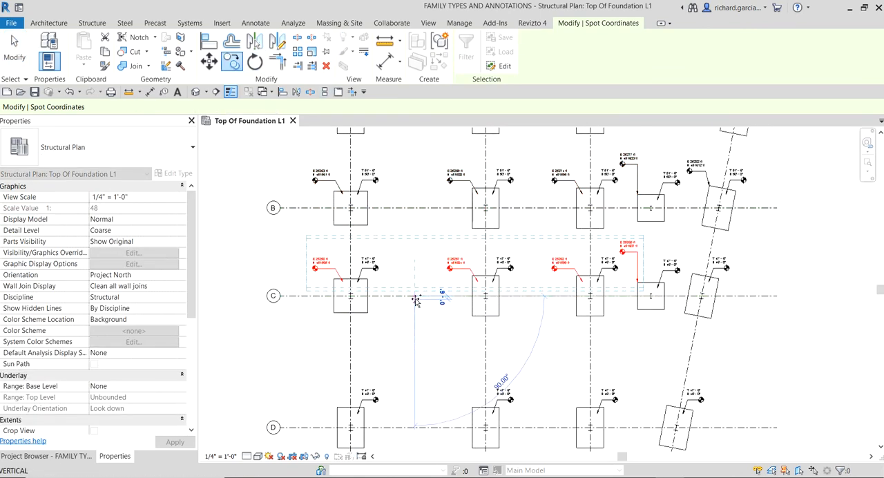
middle_click_drag(437, 376, 450, 261)
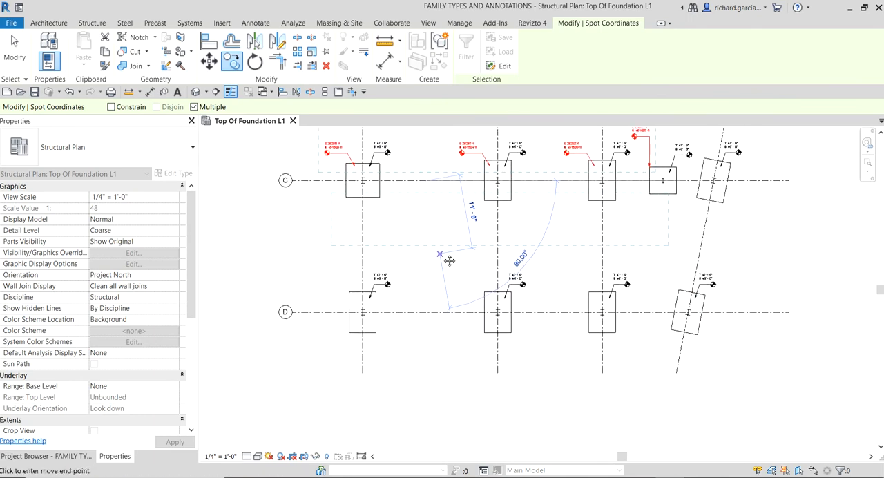
key("Escape")
key("Escape")
Step: Copy the spot coordinates at C-1, C-2 and C-3 straight down from grid line C to grid line D
left_click(466, 148)
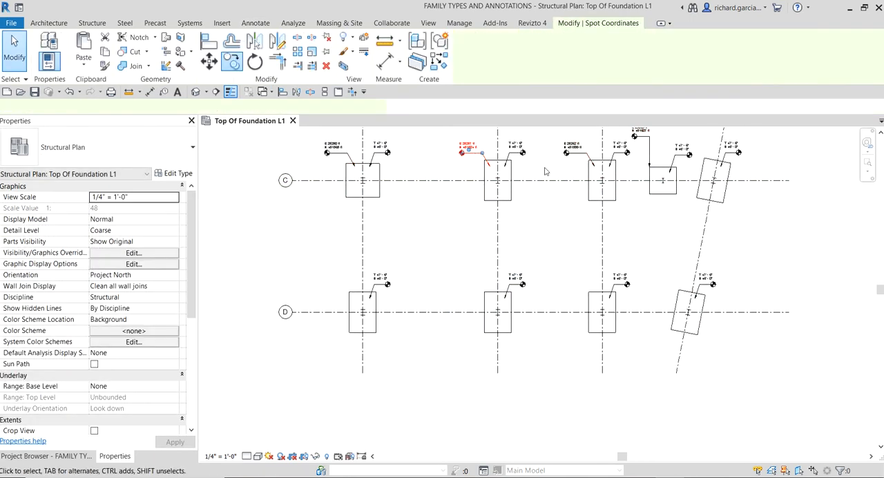
left_click(570, 155, "ctrl")
left_click(331, 147, "ctrl")
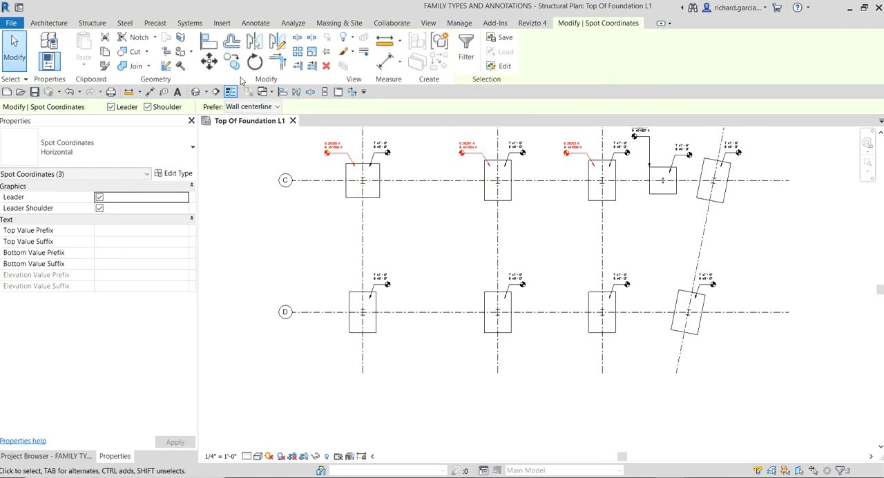
key("c")
key("o")
left_click(416, 181)
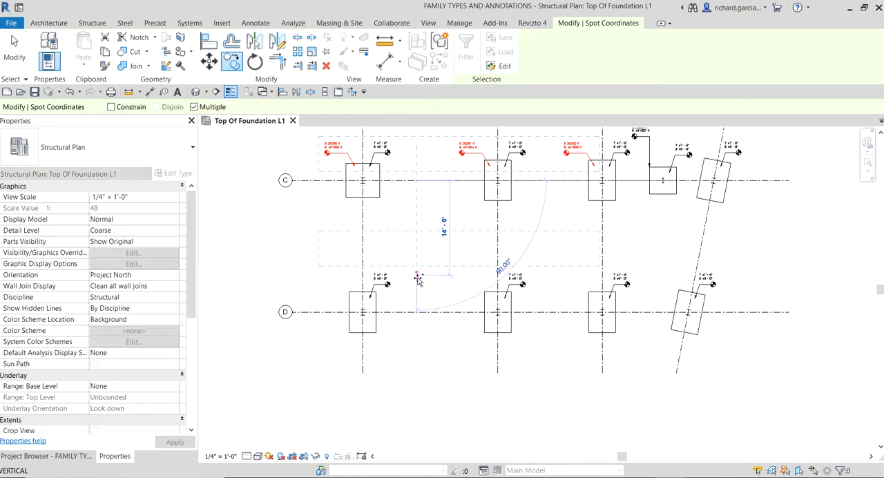
left_click(417, 312)
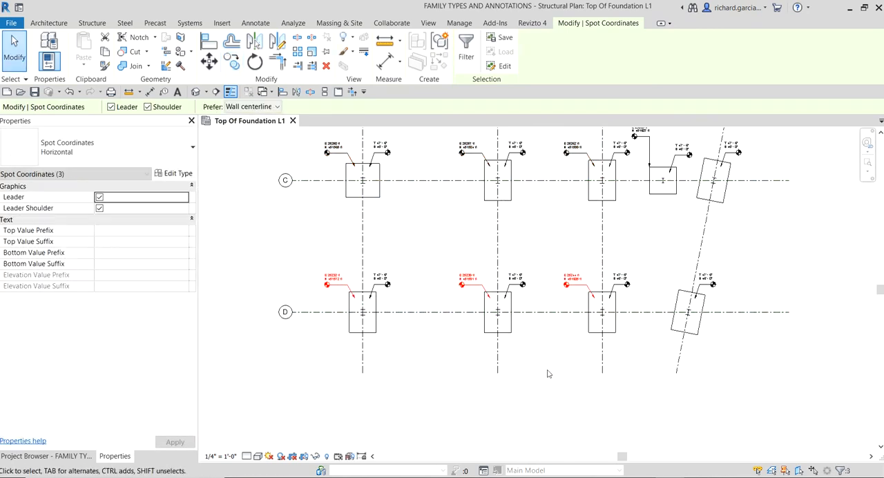
Step: Place a similar spot coordinate on the upper-left corner of the skewed C-4 footing, with a vertical leader and its shoulder running left
scroll(507, 227, "down", 2)
scroll(504, 226, "up", 4)
middle_click_drag(506, 242, 479, 352)
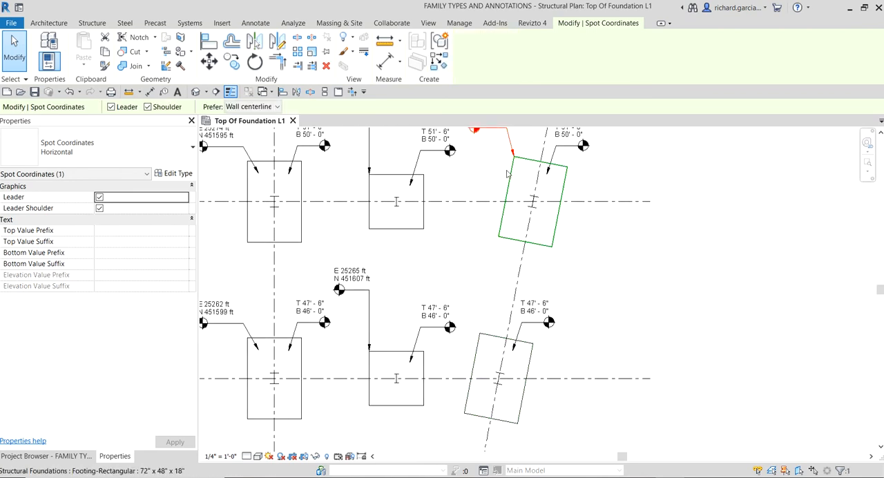
key("c")
key("s")
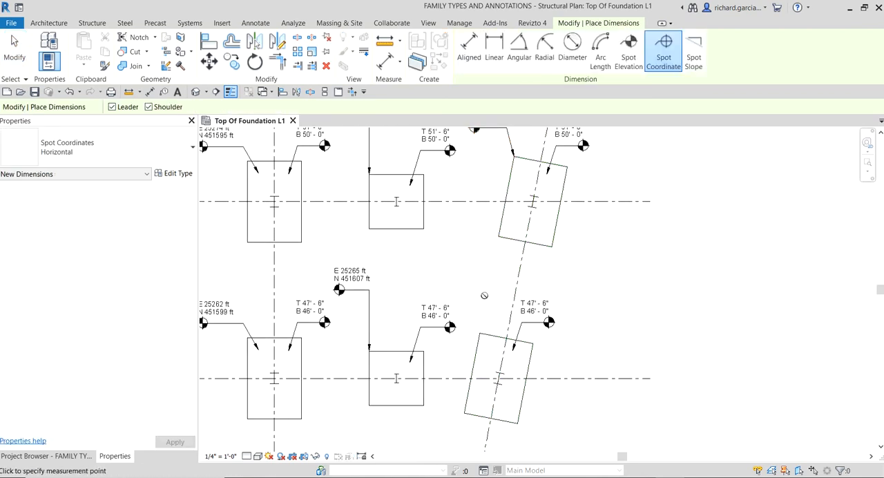
scroll(489, 317, "up", 2)
left_click(472, 343)
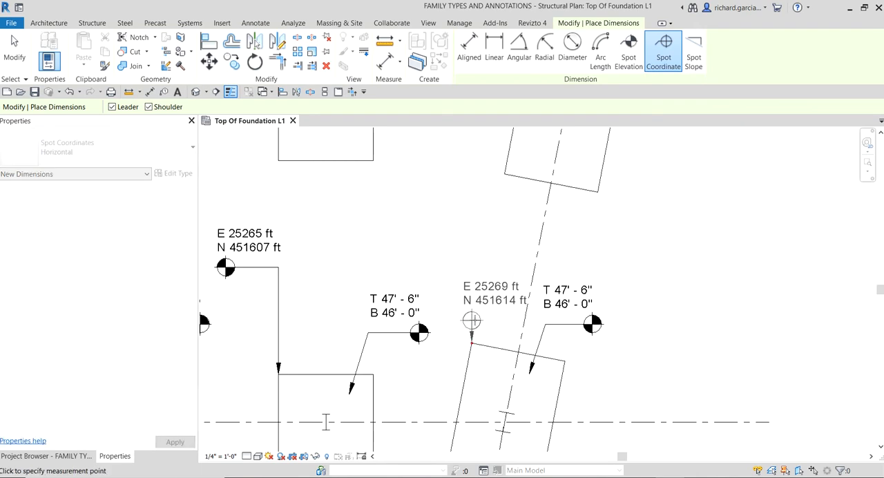
left_click(472, 251)
left_click(417, 253)
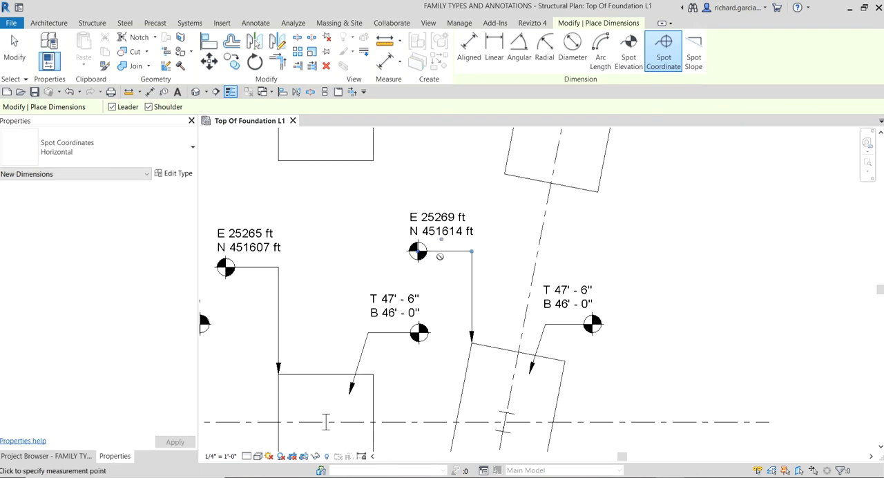
Step: Place a spot coordinate on the upper-left corner of the skewed D-4 footing, with a vertical leader and left-running shoulder, and end the command
scroll(493, 279, "down", 1)
middle_click_drag(529, 360, 541, 144)
middle_click_drag(503, 339, 534, 141)
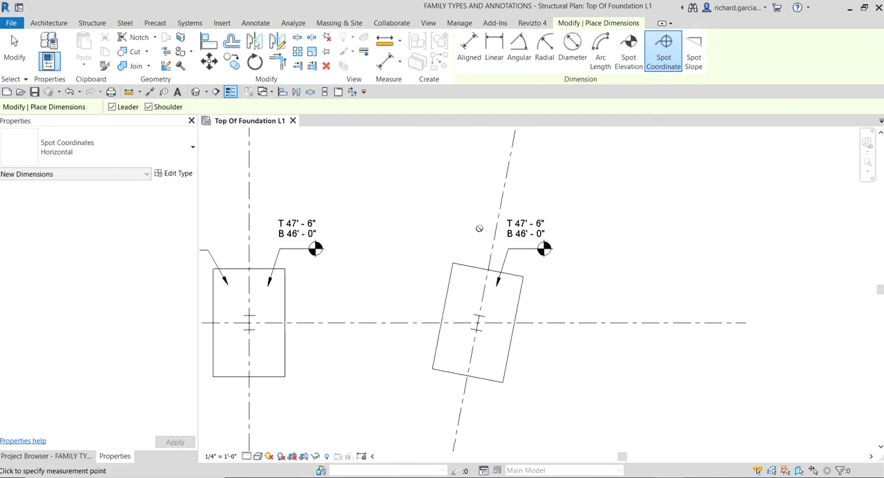
left_click(453, 263)
left_click(454, 202)
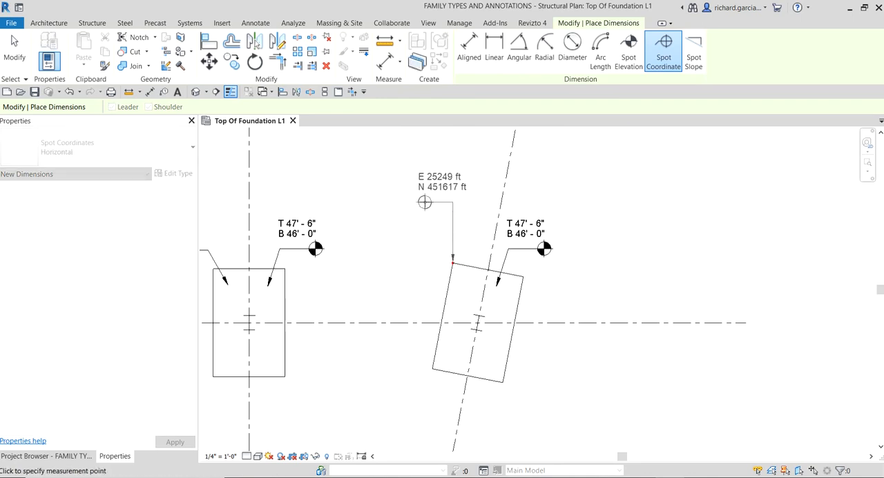
left_click(401, 202)
key("Escape")
Step: Review the spot elevations and spot coordinates on all footings across grids A to D of the foundation plan
scroll(477, 204, "down", 3)
scroll(477, 221, "down", 4)
middle_click_drag(478, 297, 558, 393)
scroll(498, 210, "up", 3)
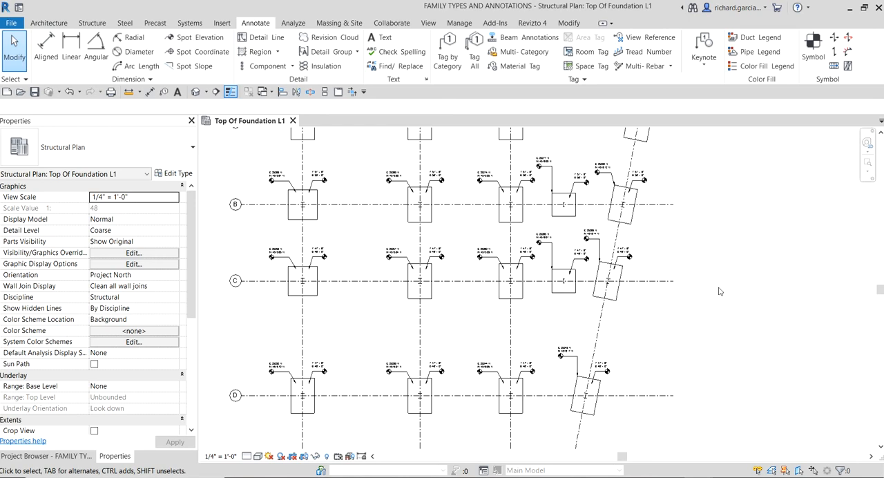
scroll(718, 216, "down", 2)
middle_click_drag(718, 216, 629, 261)
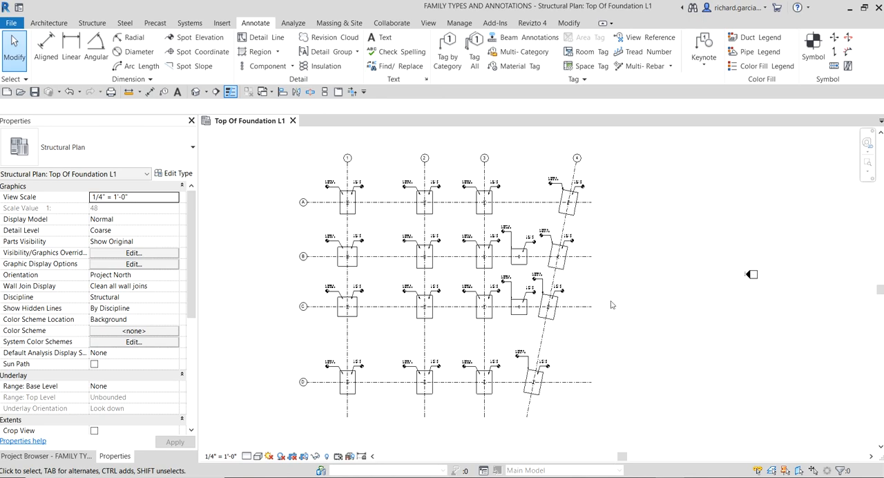
middle_click_drag(619, 281, 695, 282)
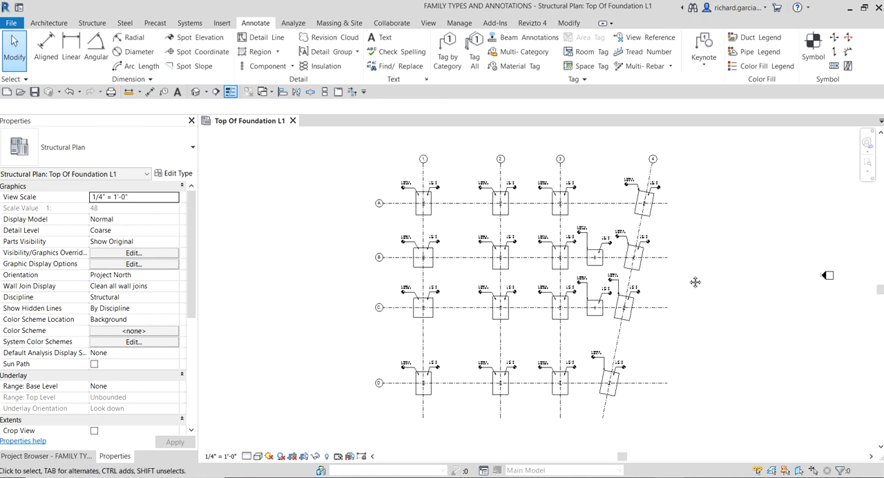
scroll(695, 282, "up", 1)
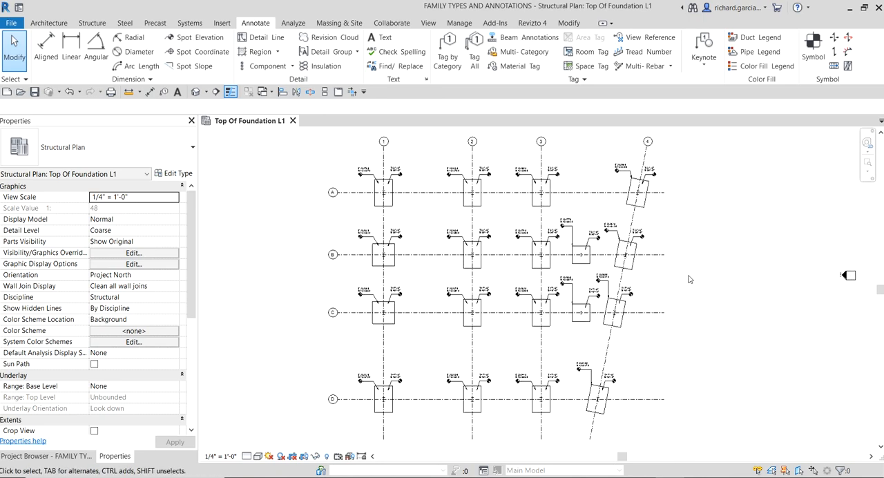
middle_click_drag(695, 282, 707, 282)
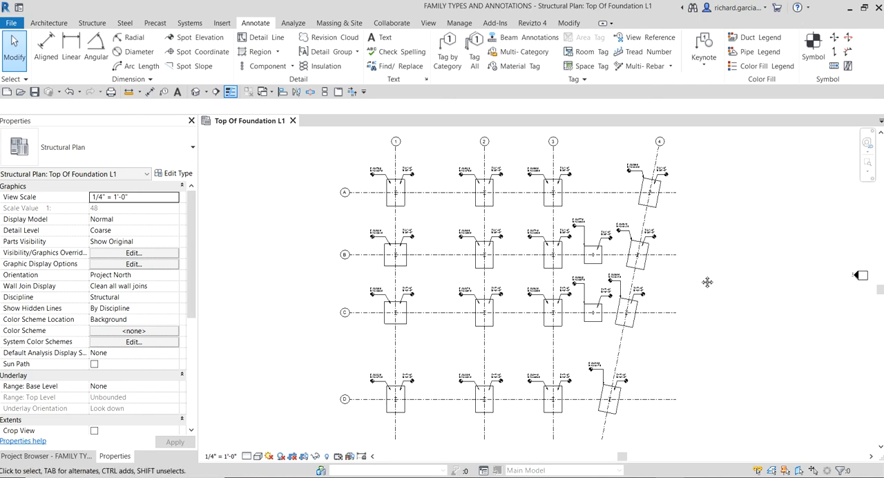